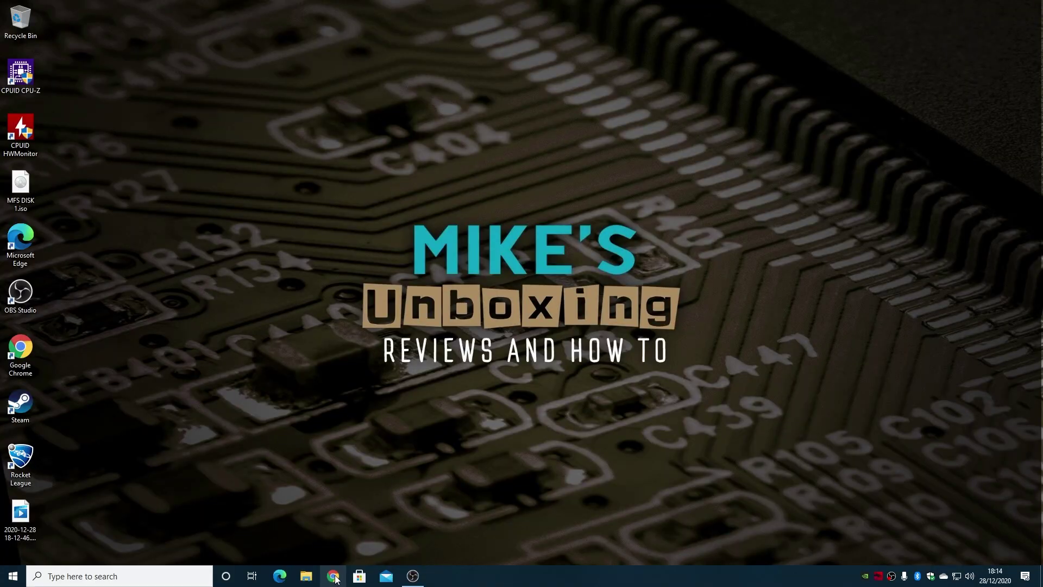
Step: Search Google for 'outervision psu' from the new tab
click(333, 577)
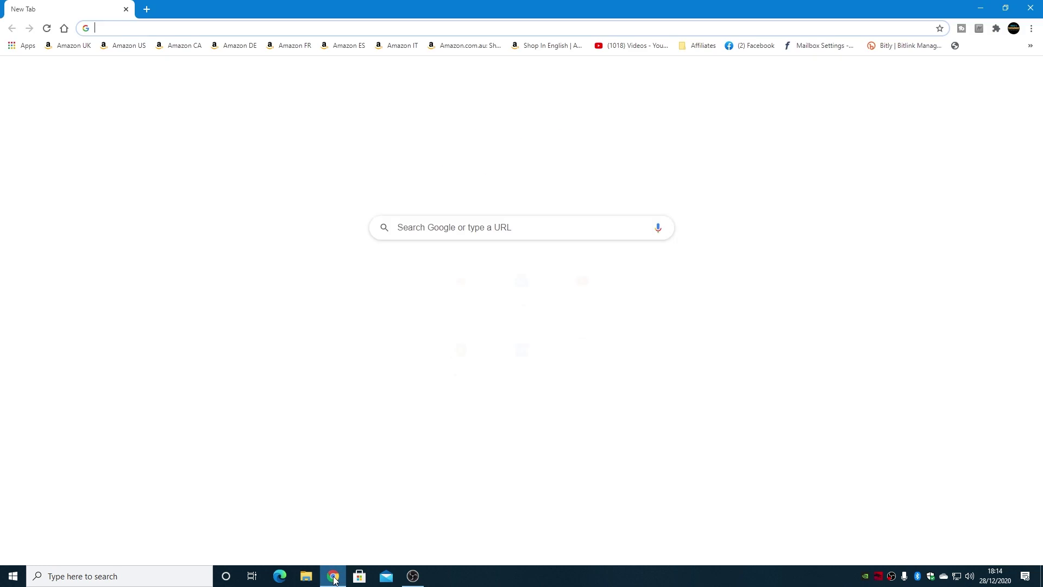
click(415, 229)
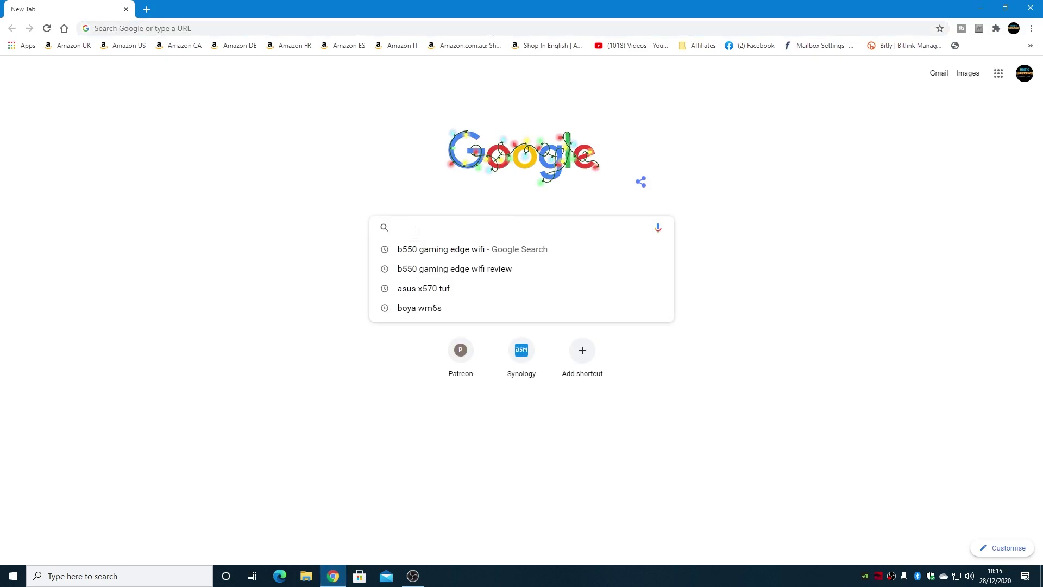
text(outervi)
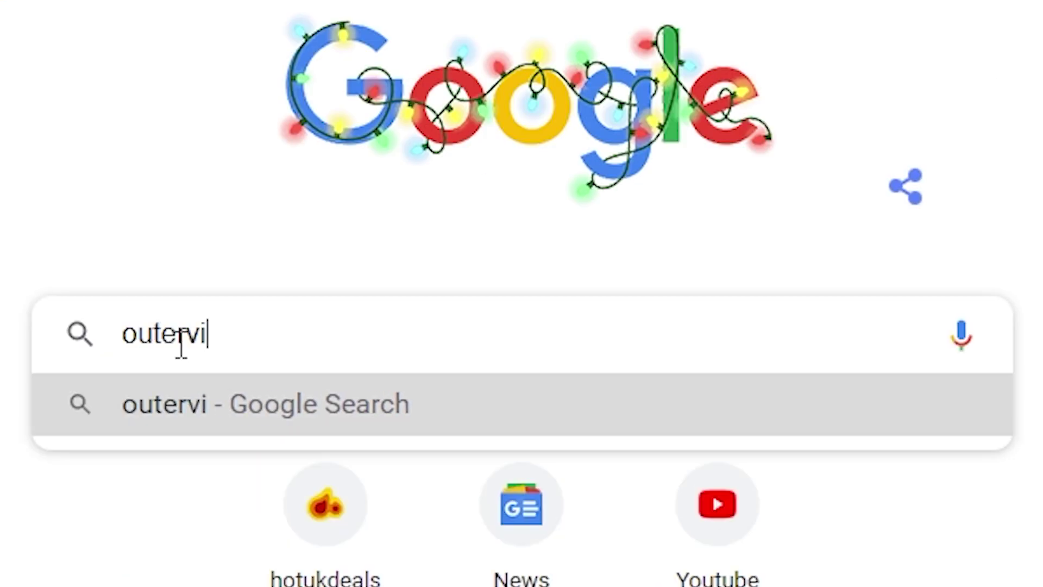
text(sio)
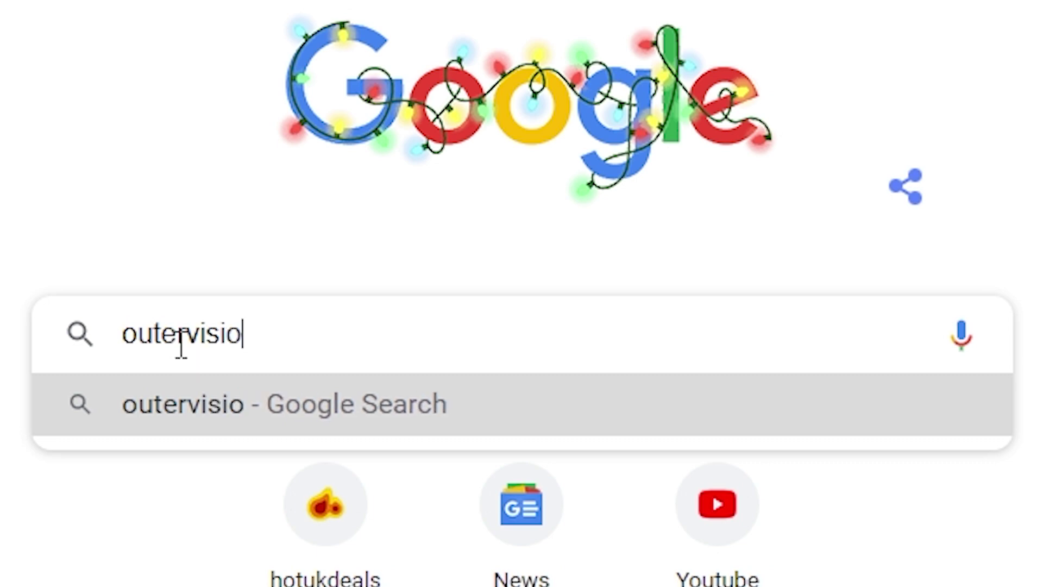
text(n )
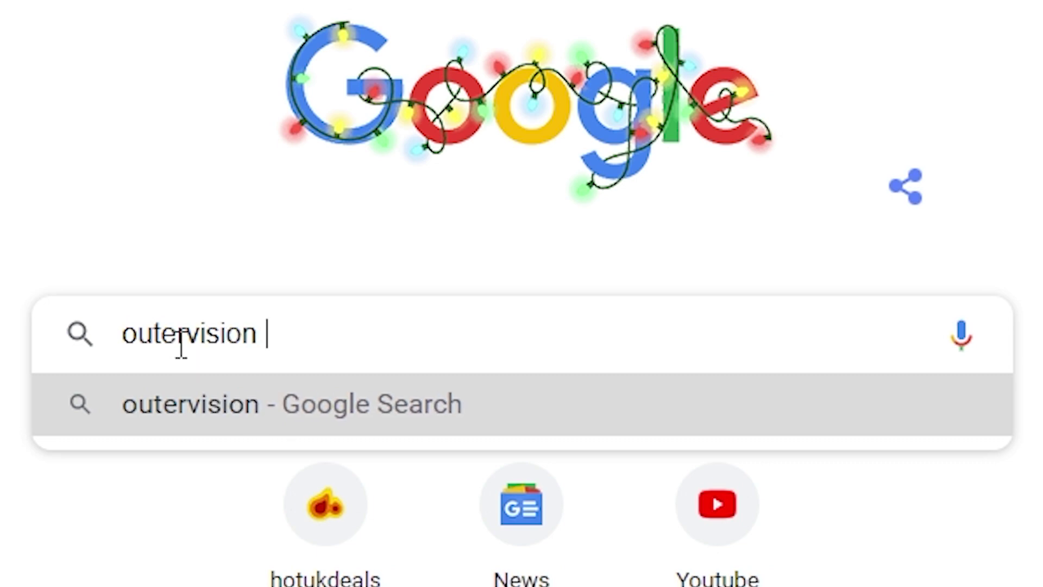
text(psu)
key(Return)
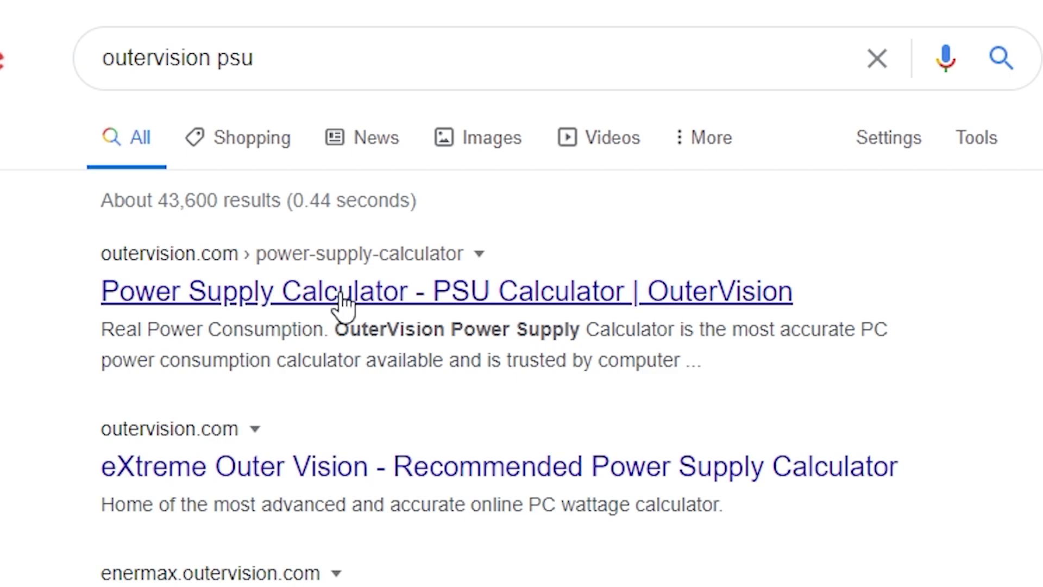
Step: Open the 'Power Supply Calculator - PSU Calculator | OuterVision' search result
click(343, 294)
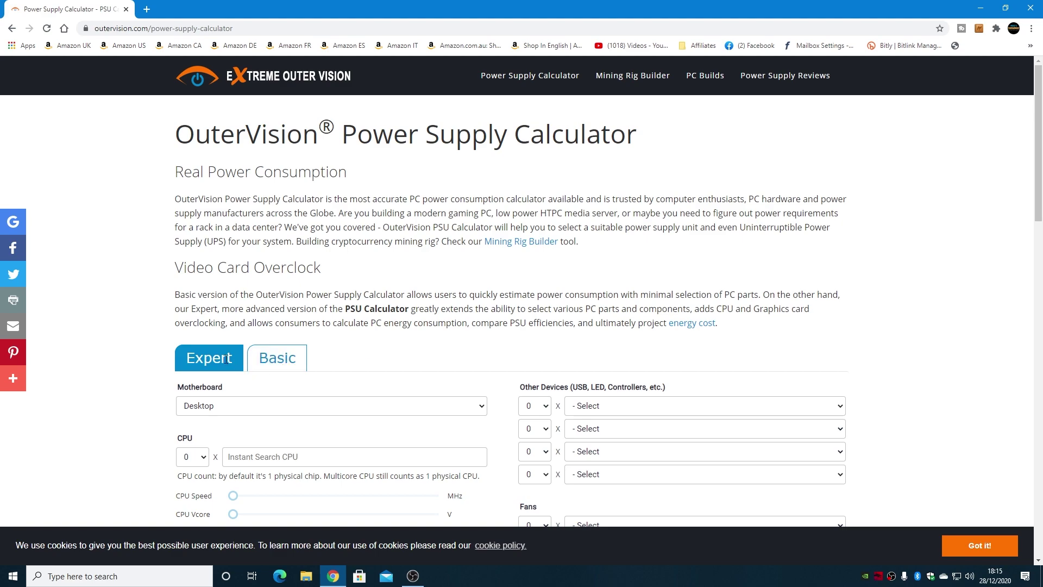
Step: Switch to the Basic calculator with a Desktop motherboard and a CPU count of 1
click(278, 366)
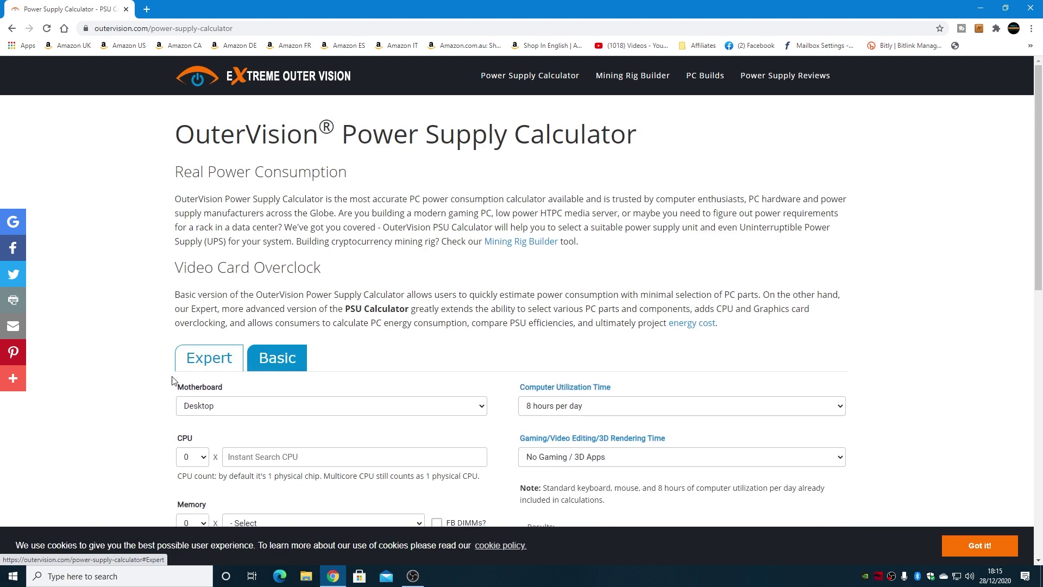
scroll(111, 397, down, 4)
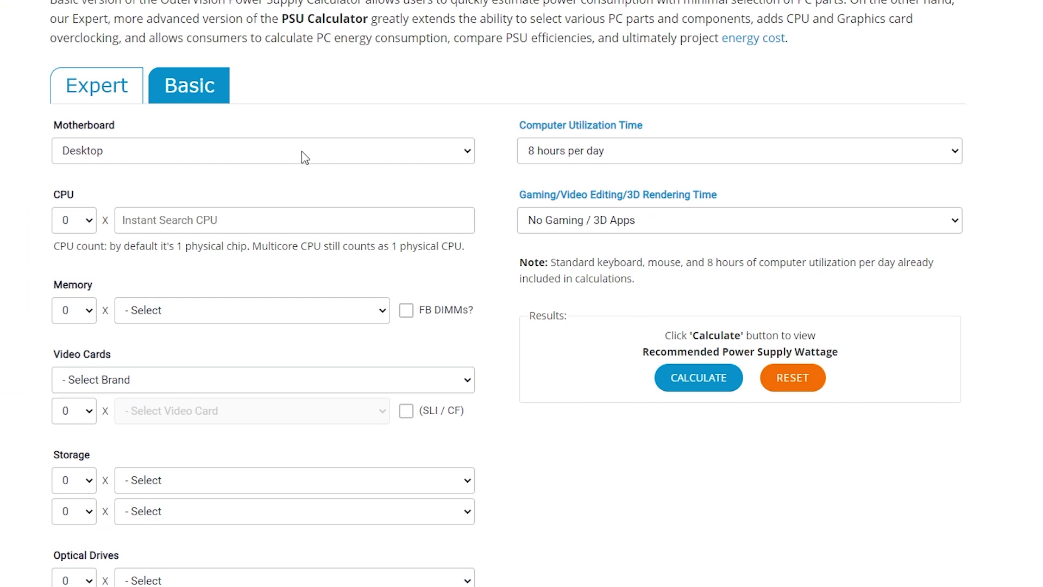
click(305, 158)
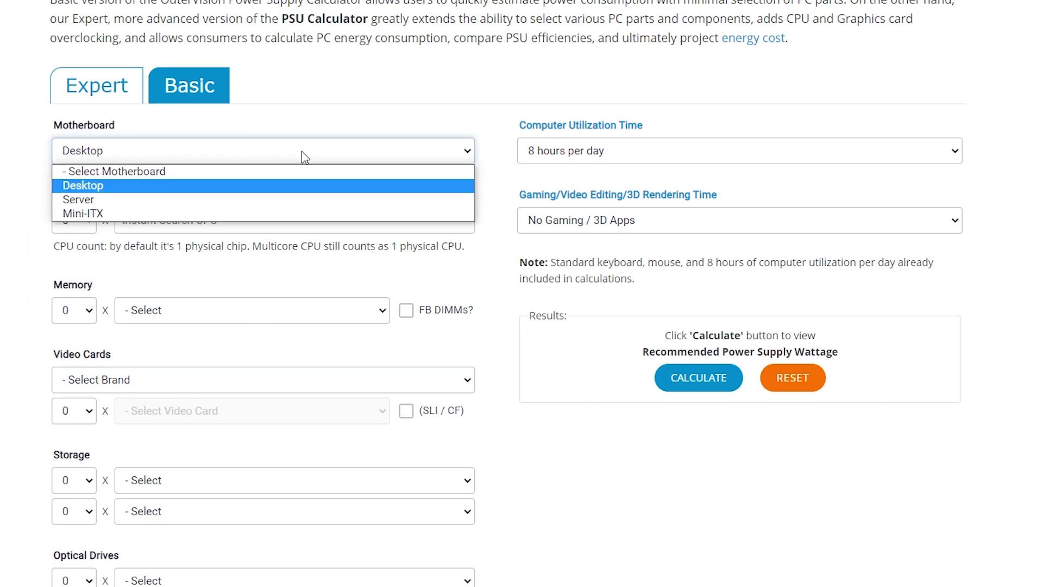
click(87, 188)
click(91, 220)
click(66, 255)
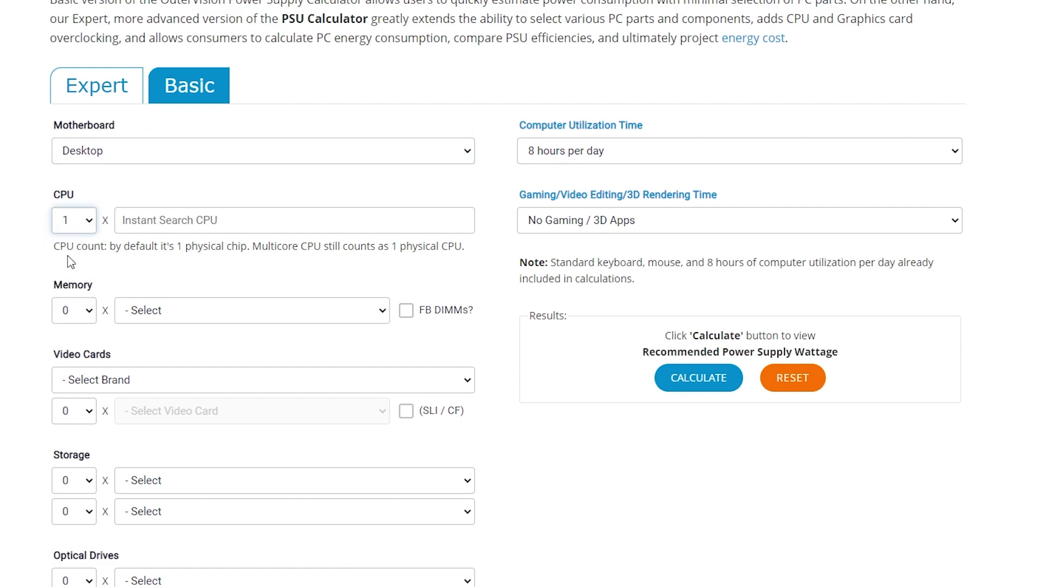
Step: Search the CPU list and select AMD Ryzen 5 2600
click(207, 223)
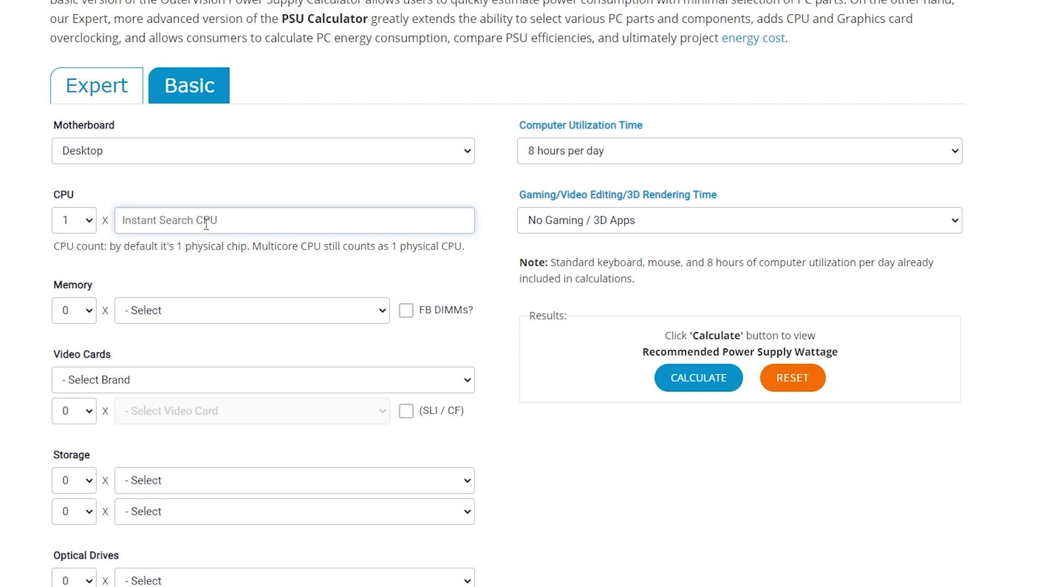
text(ryzen)
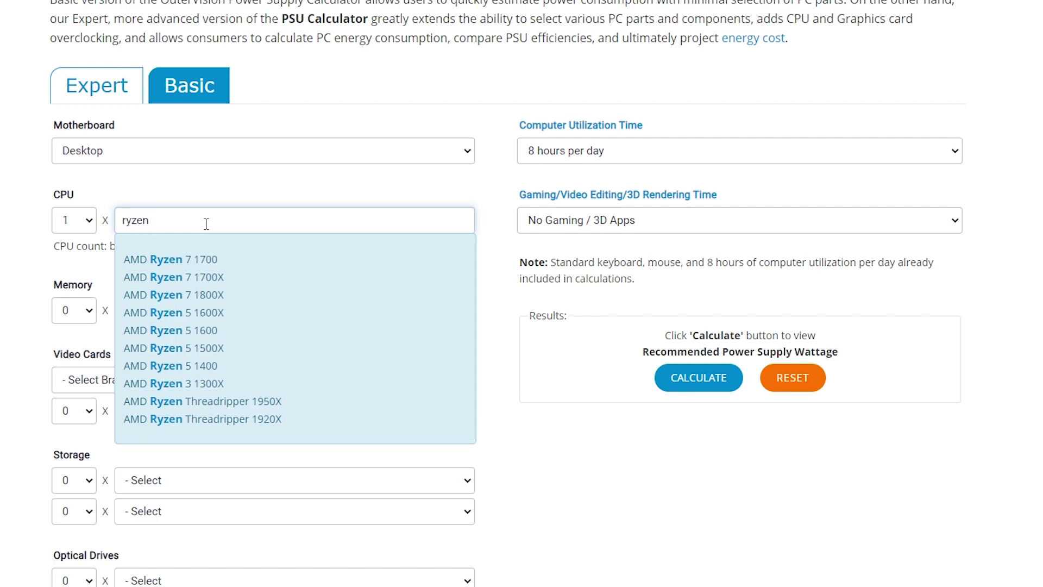
text( 5 )
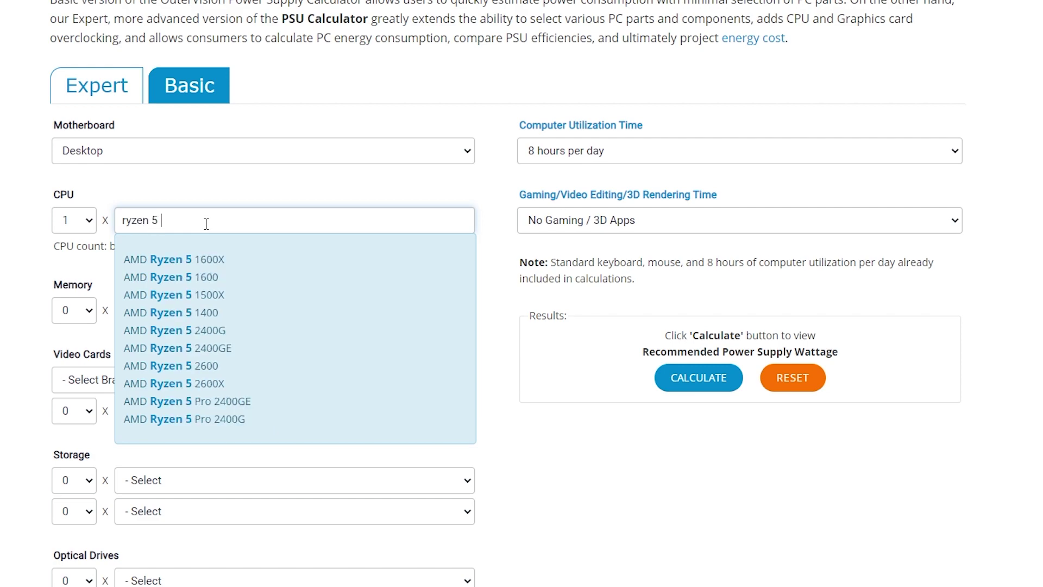
text(36)
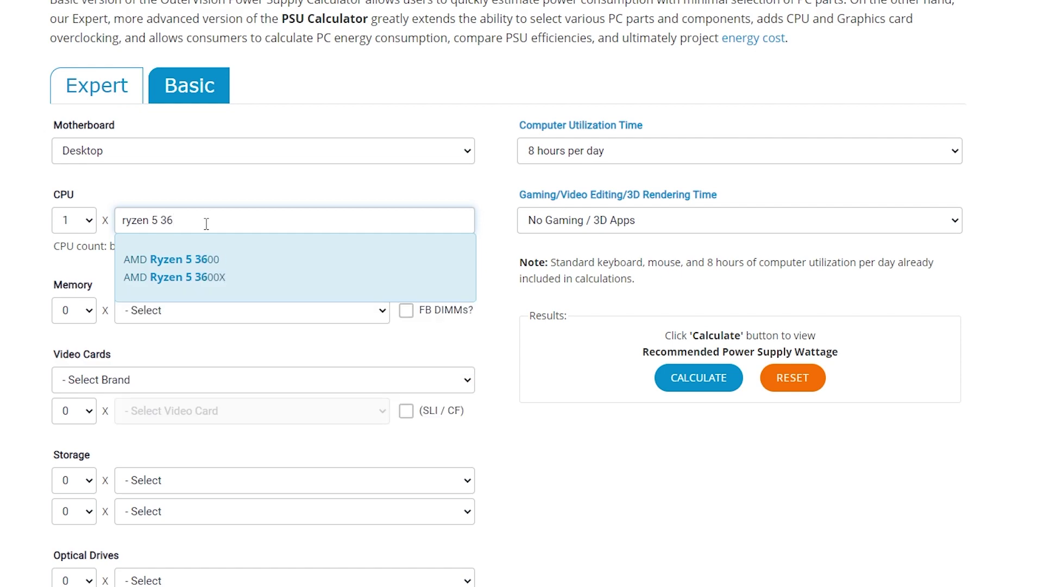
key(BackSpace)
key(BackSpace)
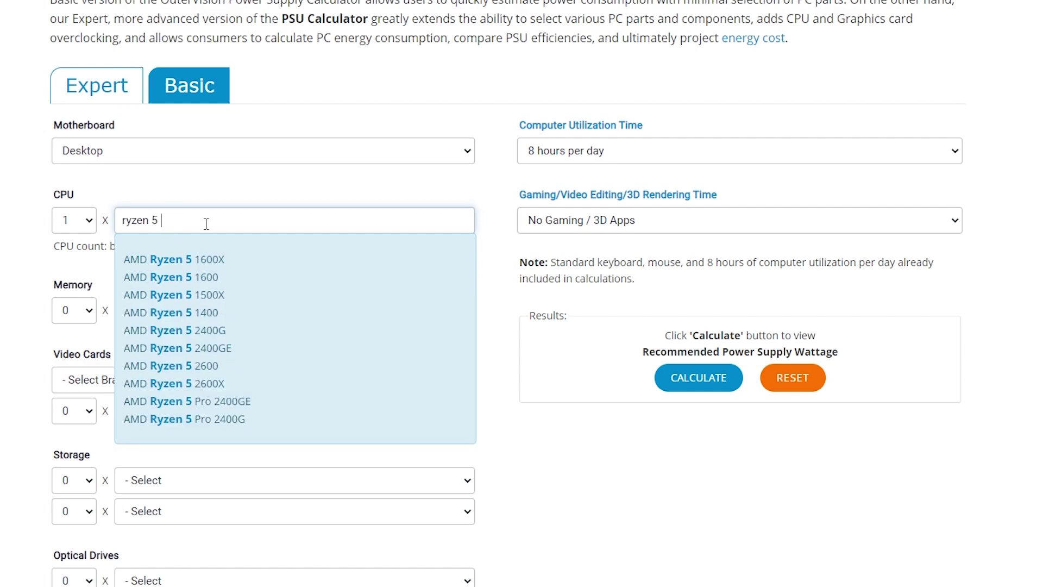
text(2)
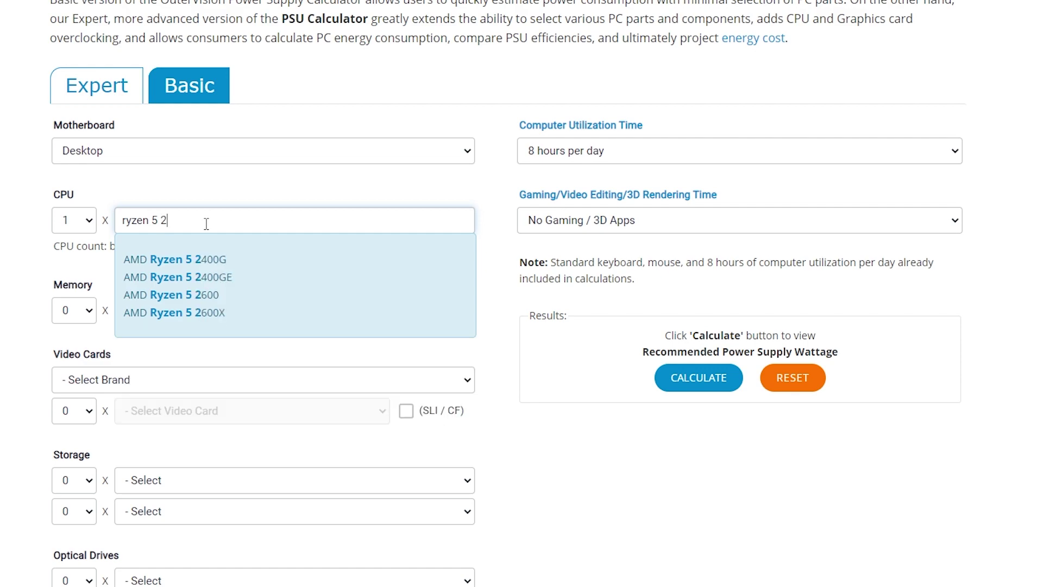
text(600)
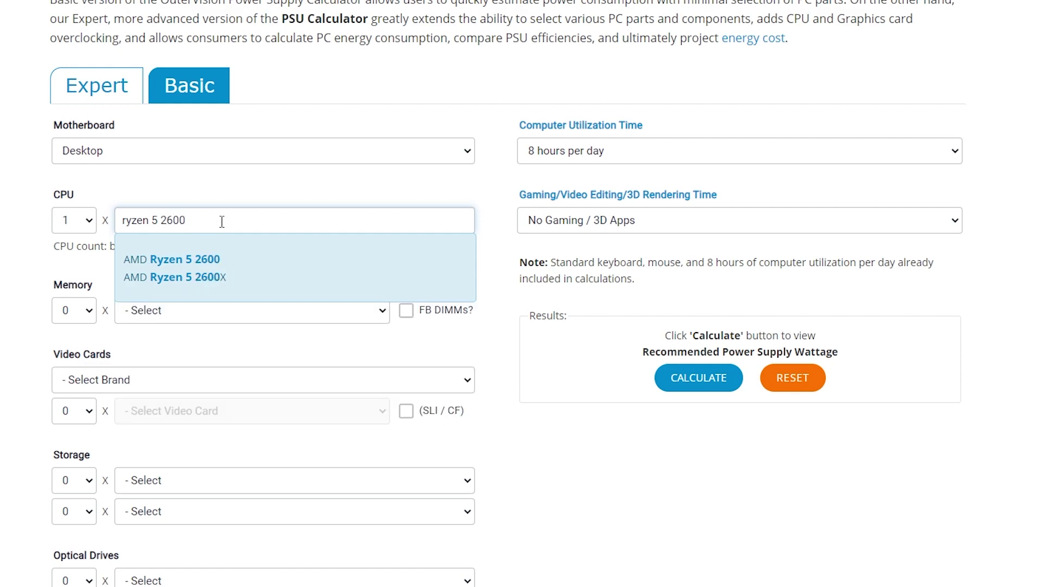
click(175, 263)
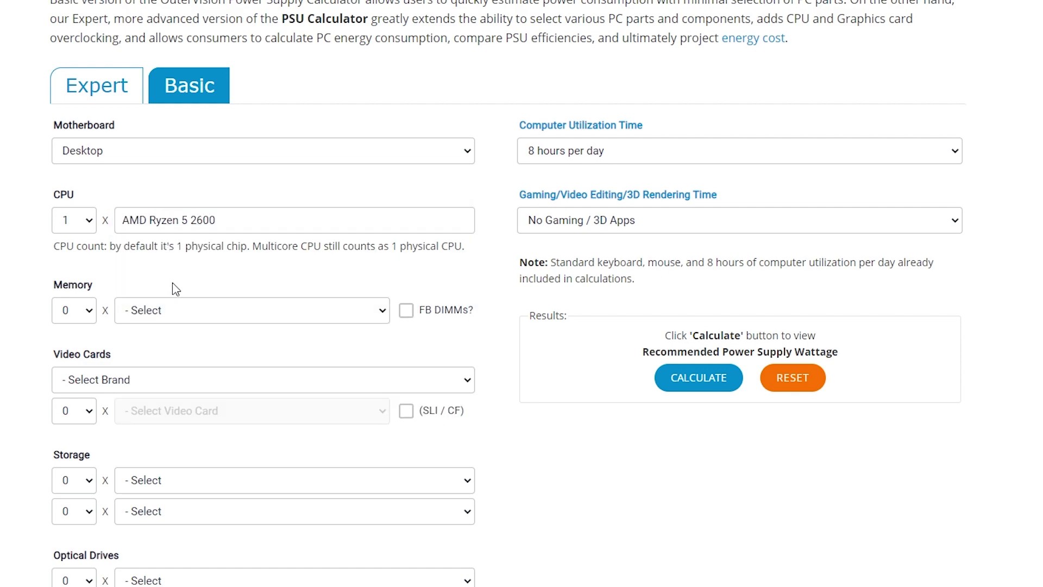
Step: Set memory to 2 × 8GB DDR4 Module
click(94, 314)
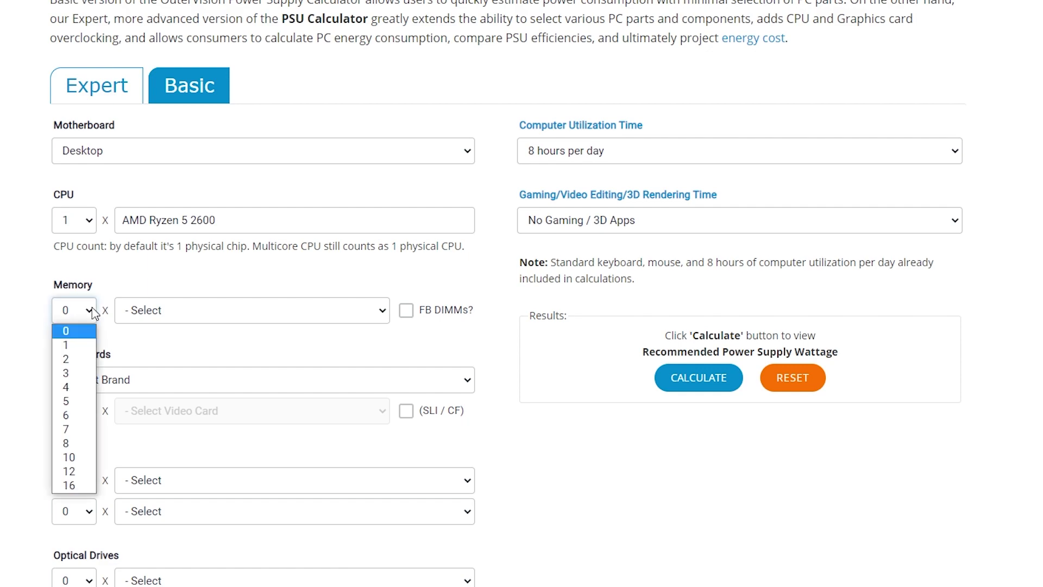
click(73, 364)
click(166, 314)
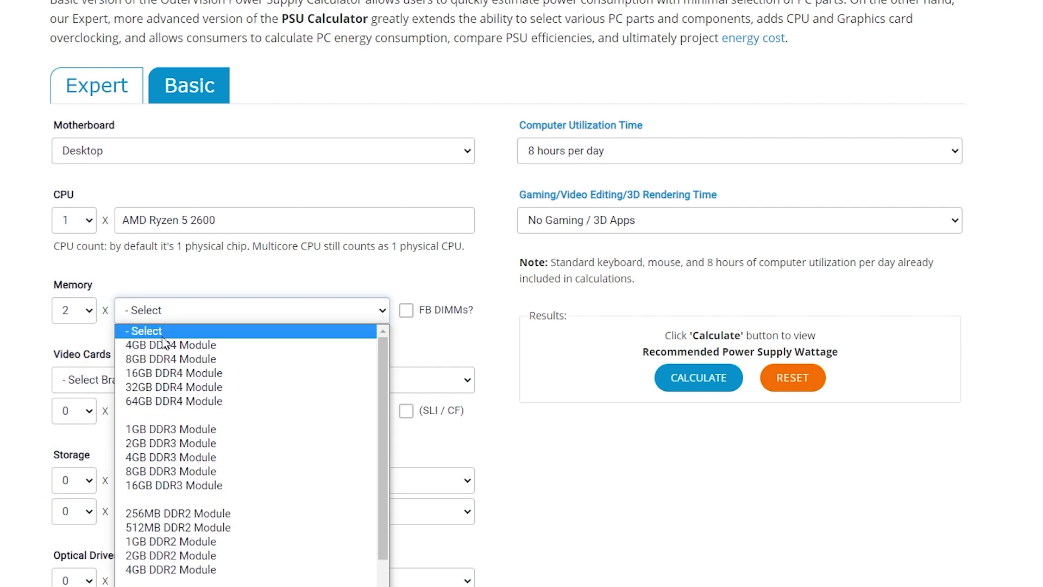
click(157, 360)
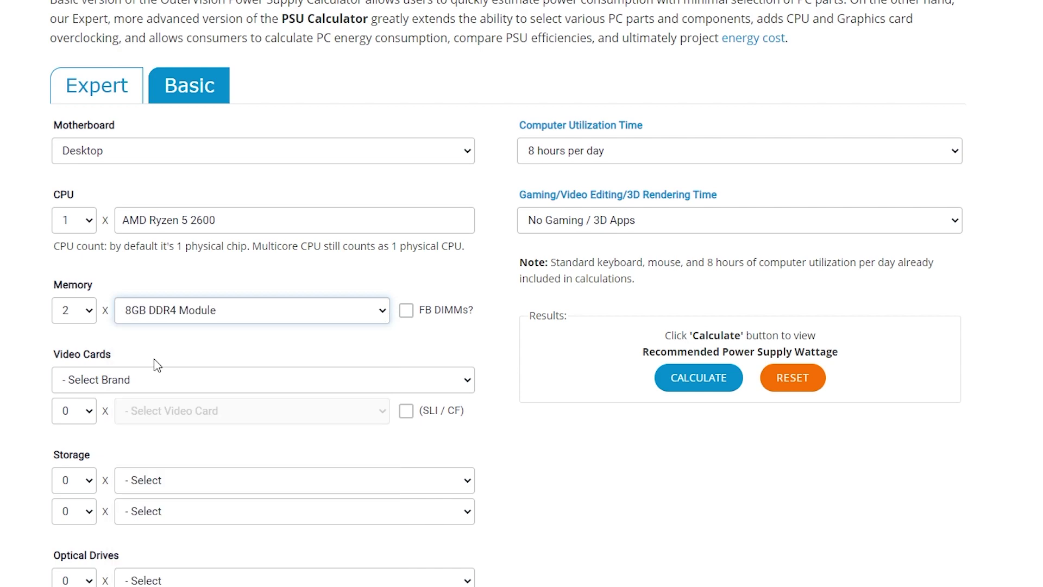
Step: Choose AMD as the video card brand and bring up its models for the Radeon RX 570
click(140, 388)
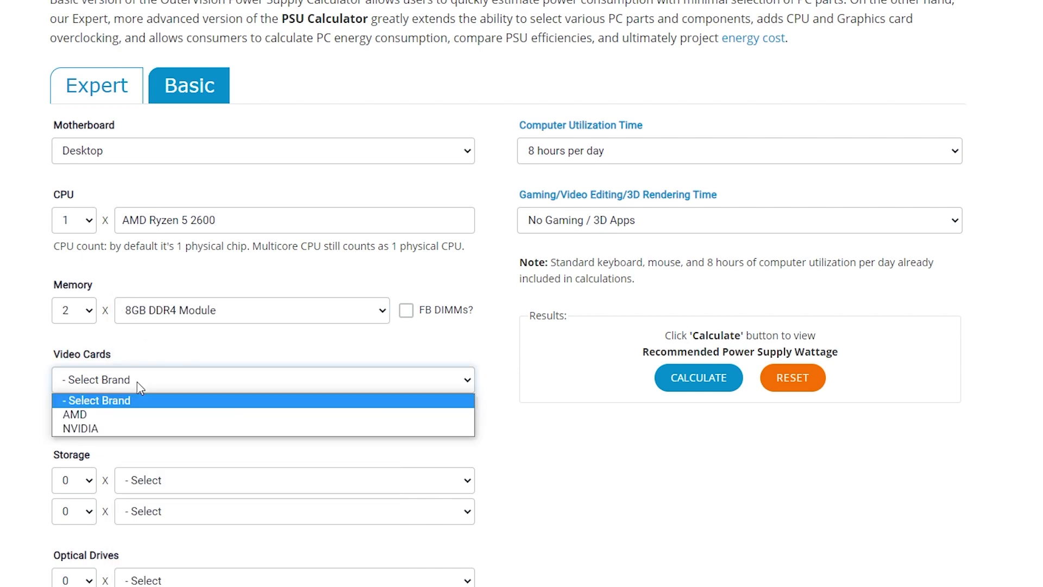
click(80, 414)
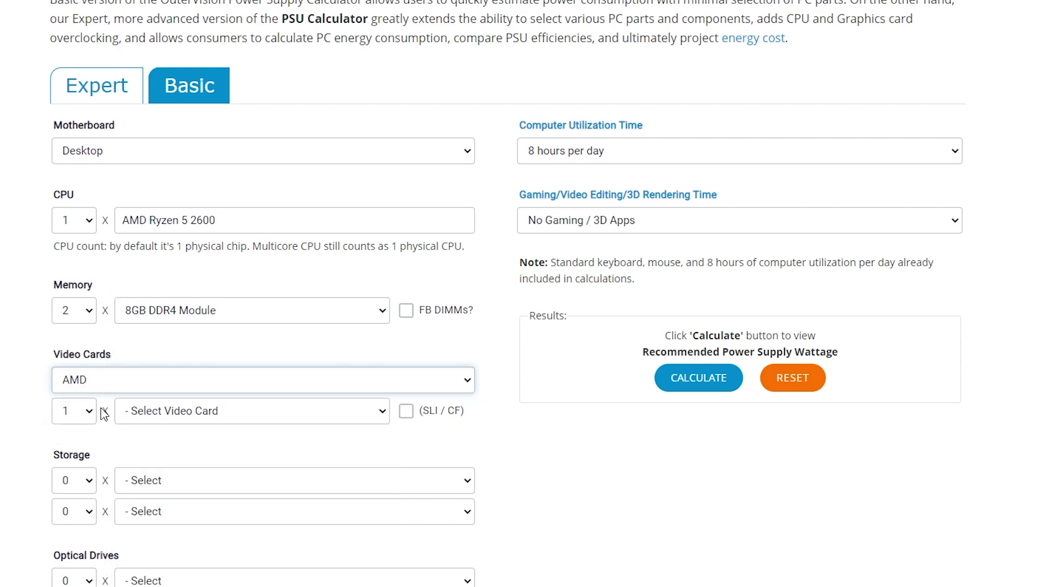
click(174, 417)
scroll(179, 356, down, 1)
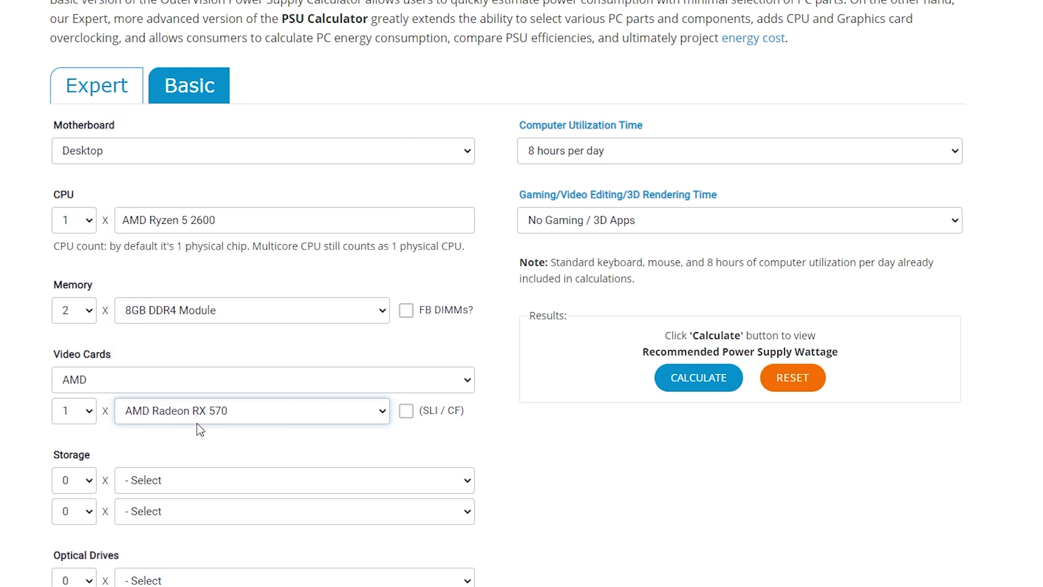
Step: Set the first storage row to one M.2 NVMe SSD
scroll(265, 432, down, 3)
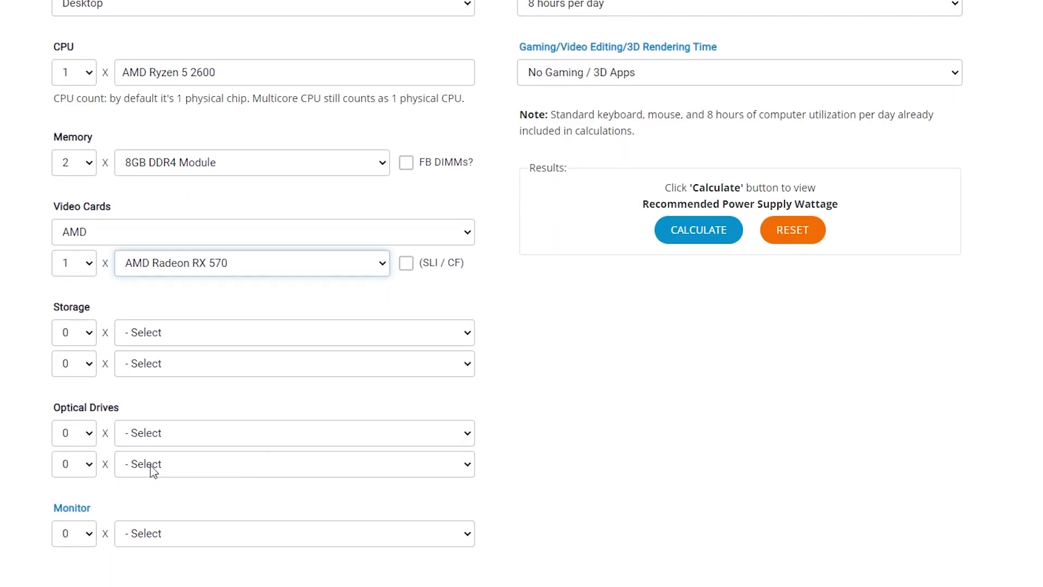
click(89, 336)
click(76, 369)
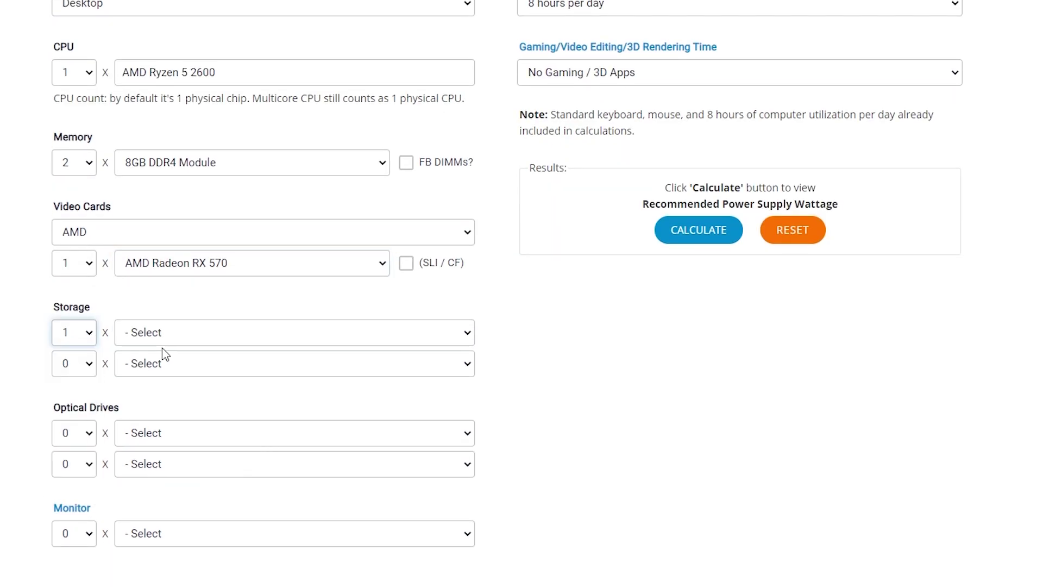
click(169, 336)
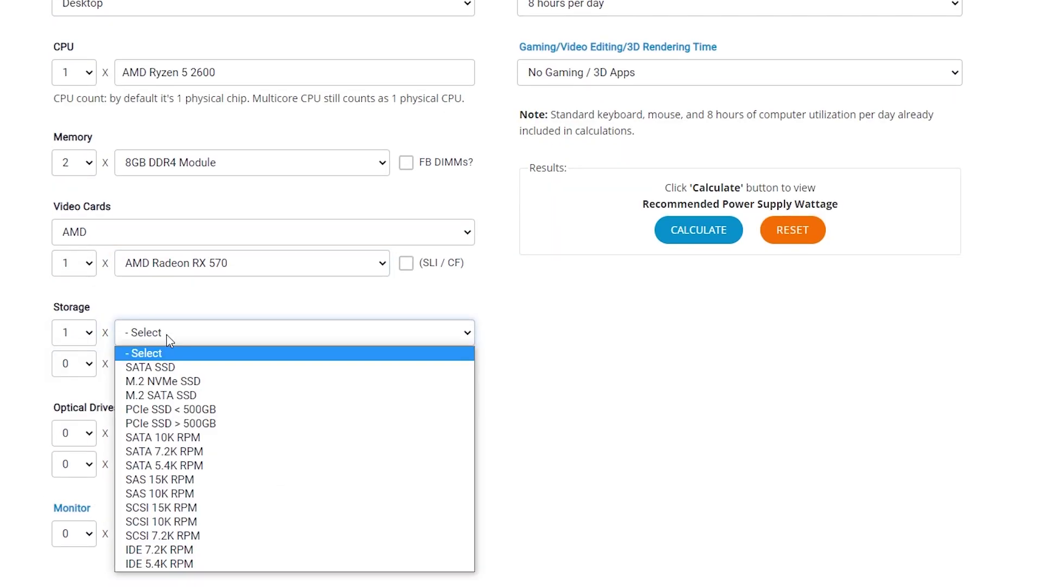
click(156, 382)
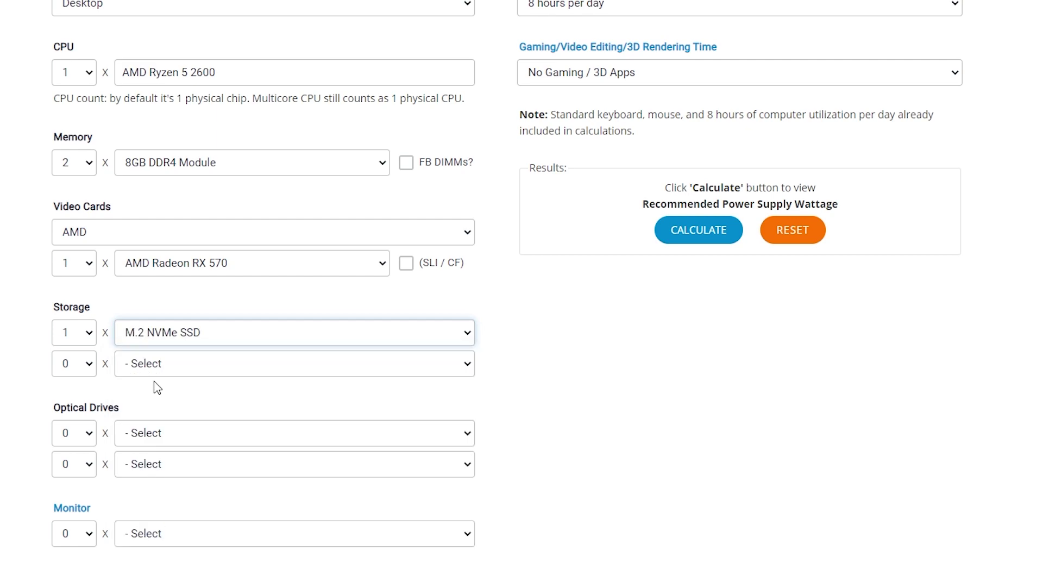
click(177, 338)
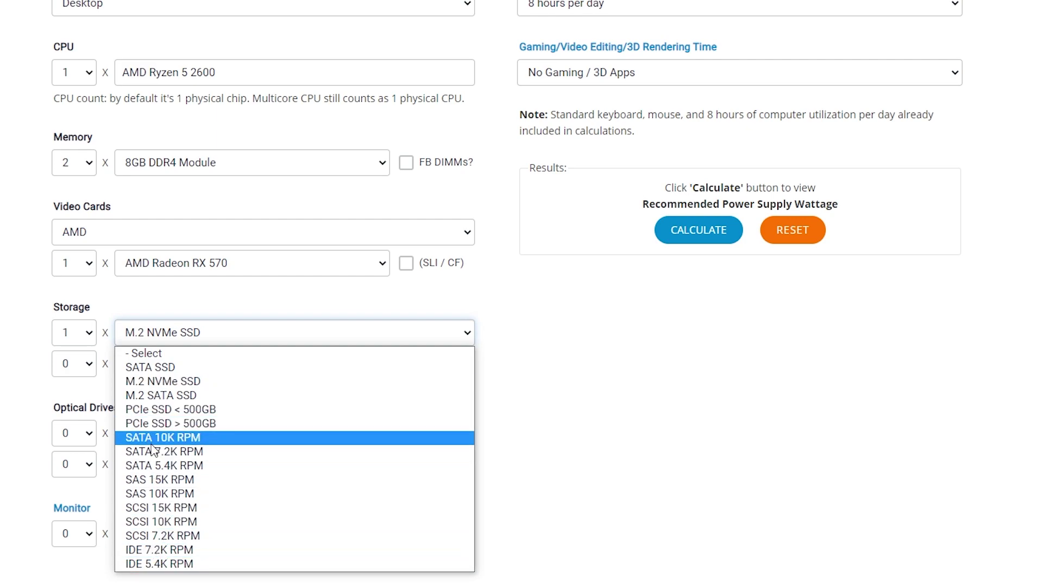
click(27, 405)
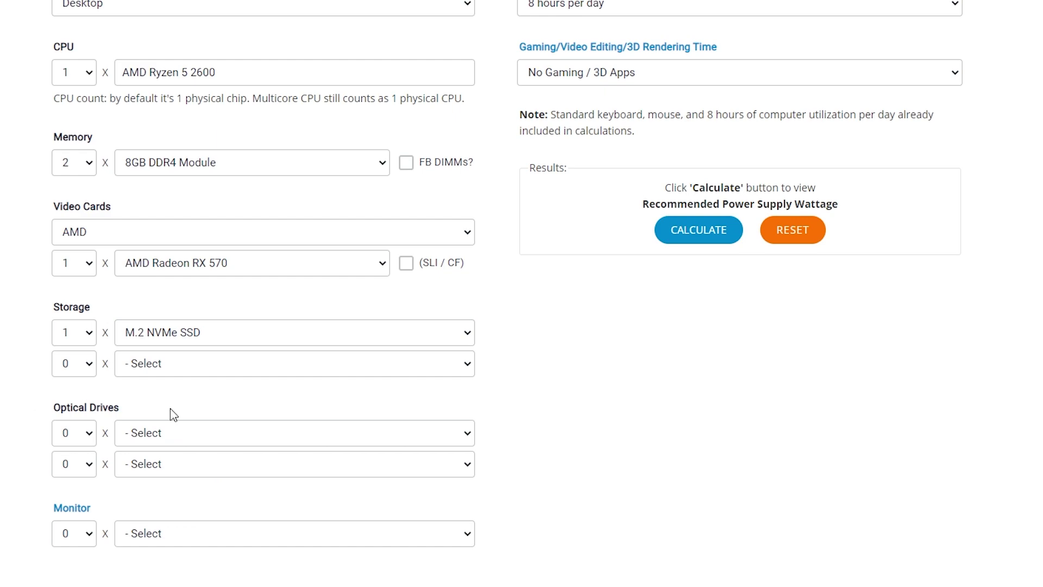
Step: Add a second storage row with one SATA SSD
click(87, 365)
click(72, 400)
click(154, 364)
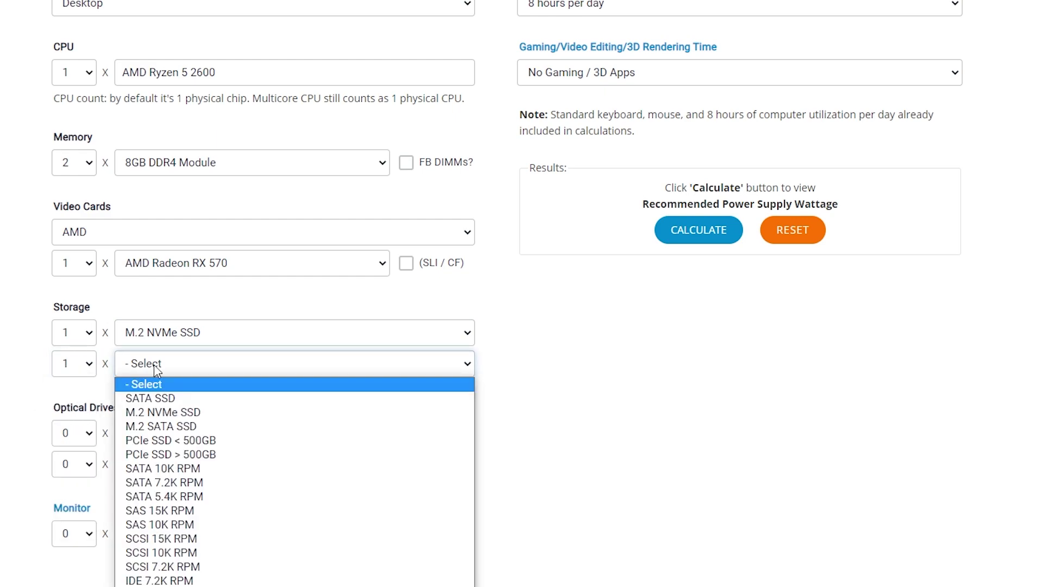
click(154, 399)
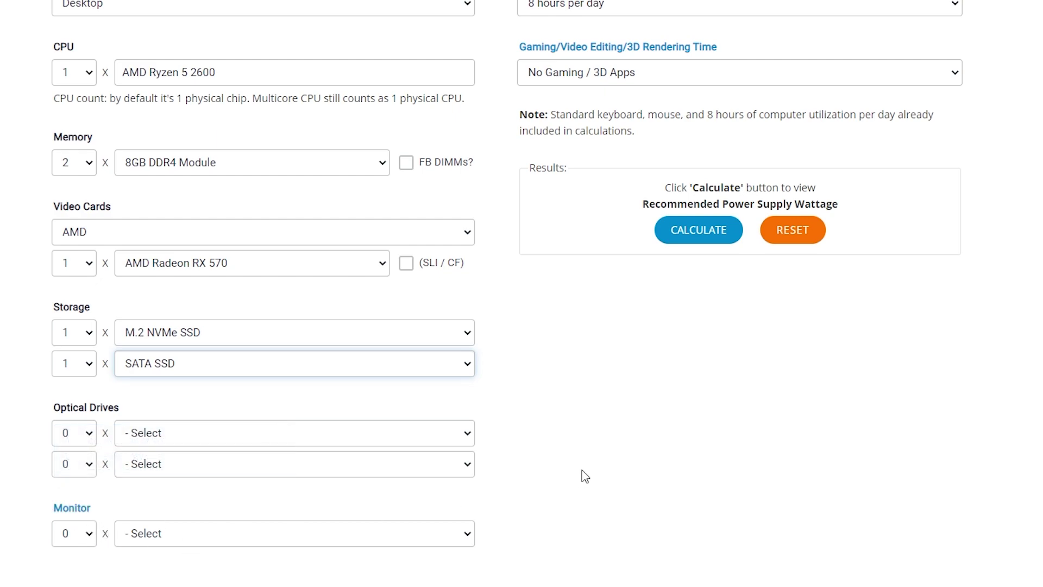
Step: Choose 4 hours per day in the Gaming/Video Editing/3D Rendering Time dropdown
scroll(809, 427, up, 5)
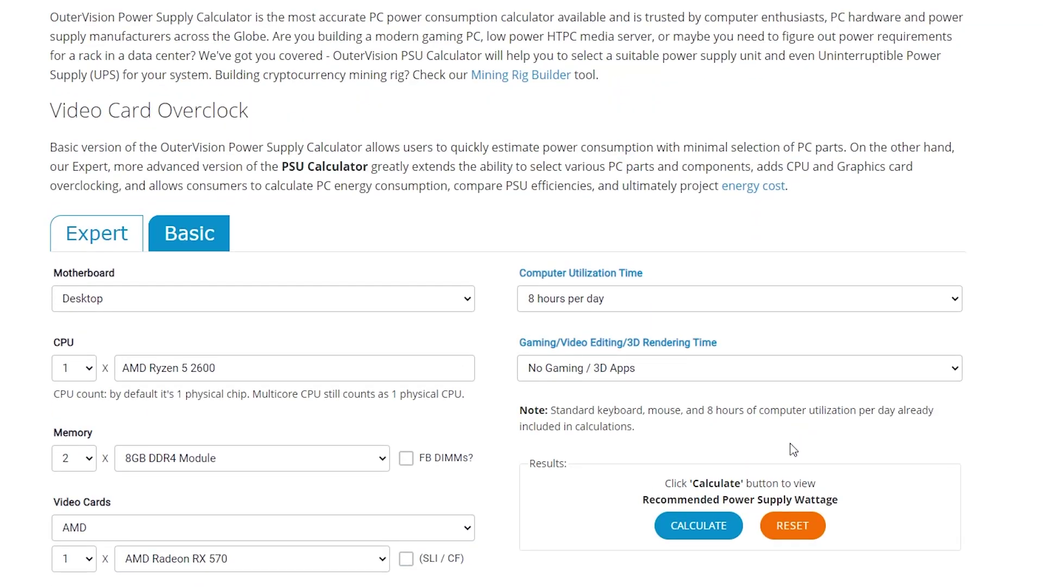
mouse_move(600, 284)
click(627, 374)
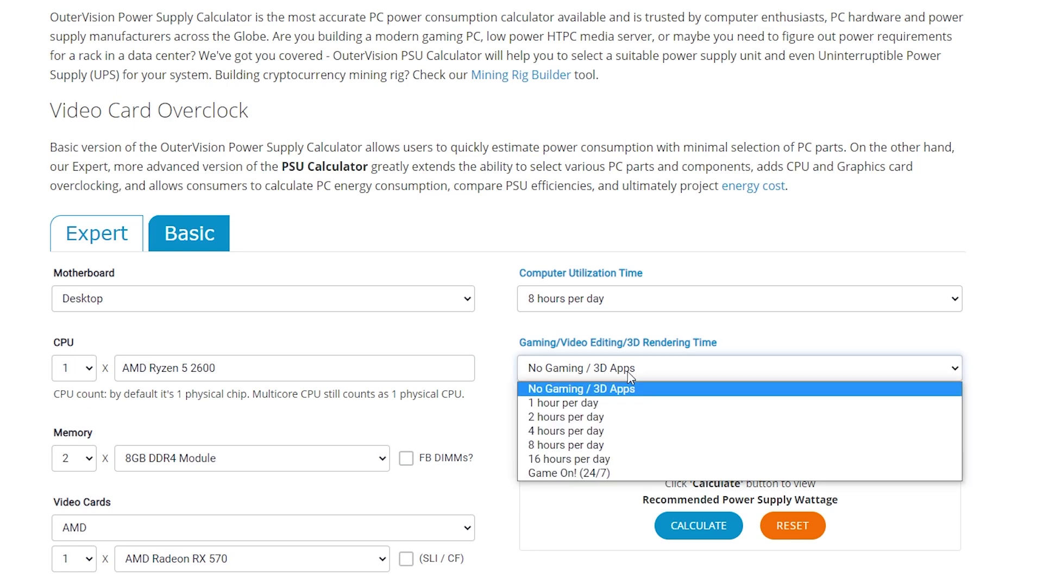
click(568, 431)
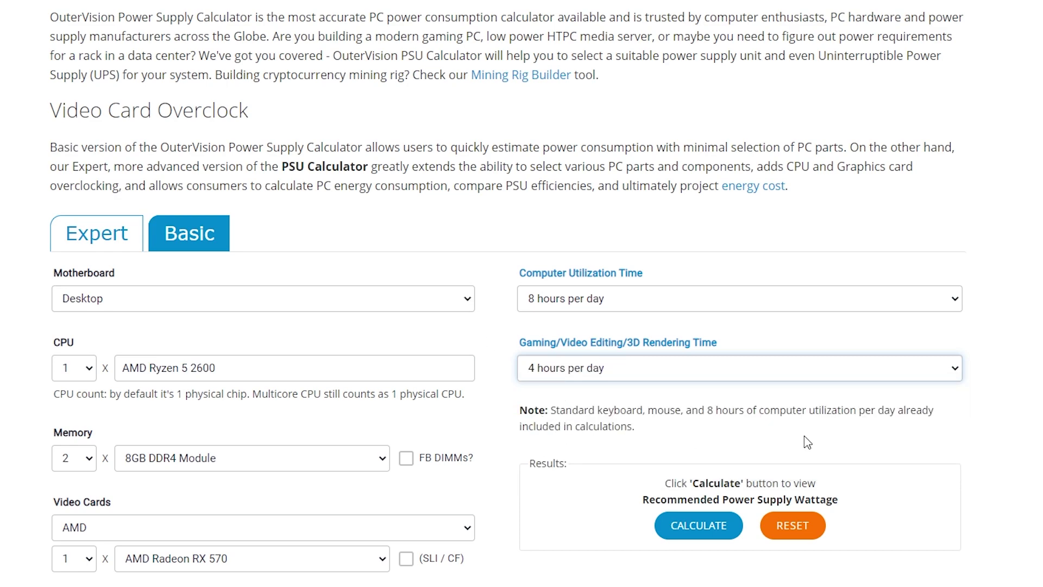
Step: Calculate results: 260 W load, 310 W recommended PSU, £71.72/yr energy cost
scroll(1036, 450, down, 3)
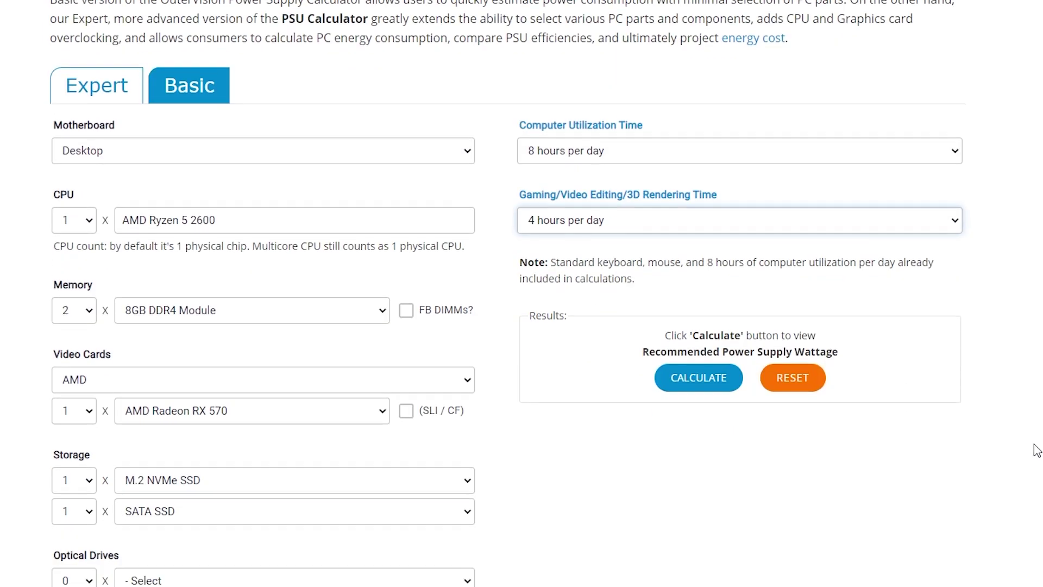
click(698, 378)
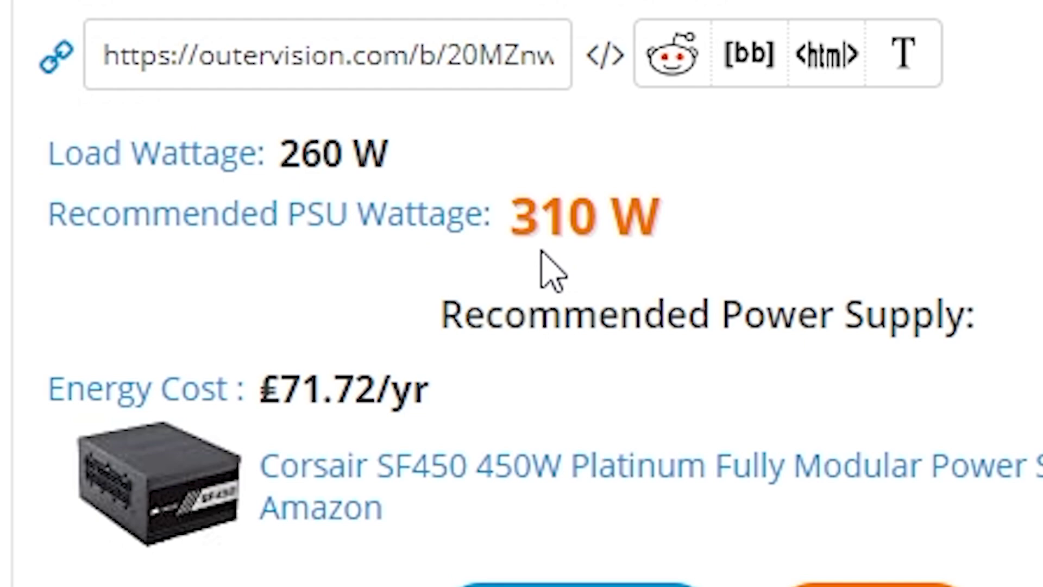
Step: Switch to Expert mode with a Desktop motherboard and one CPU
click(93, 86)
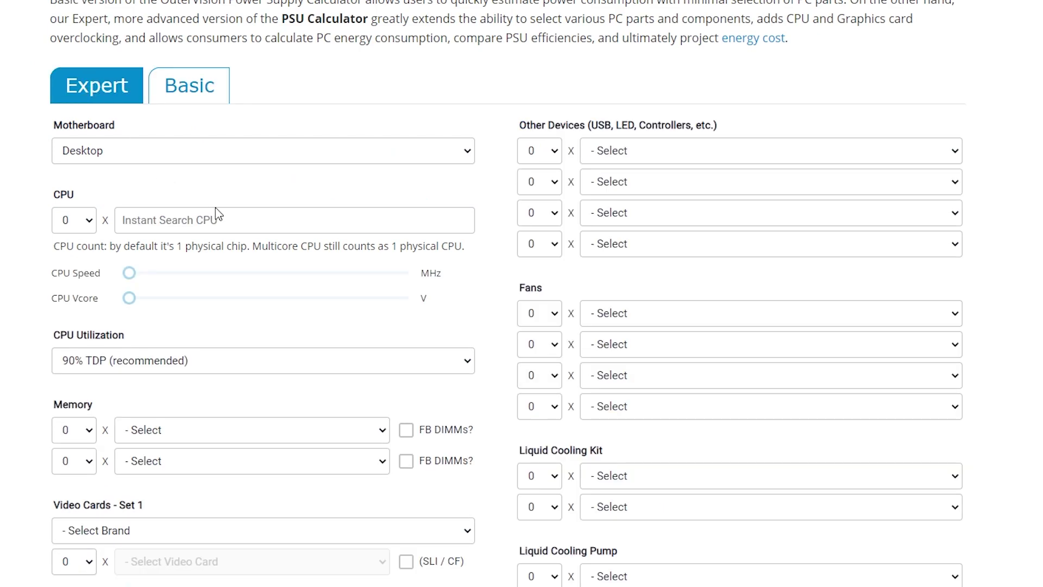
click(235, 158)
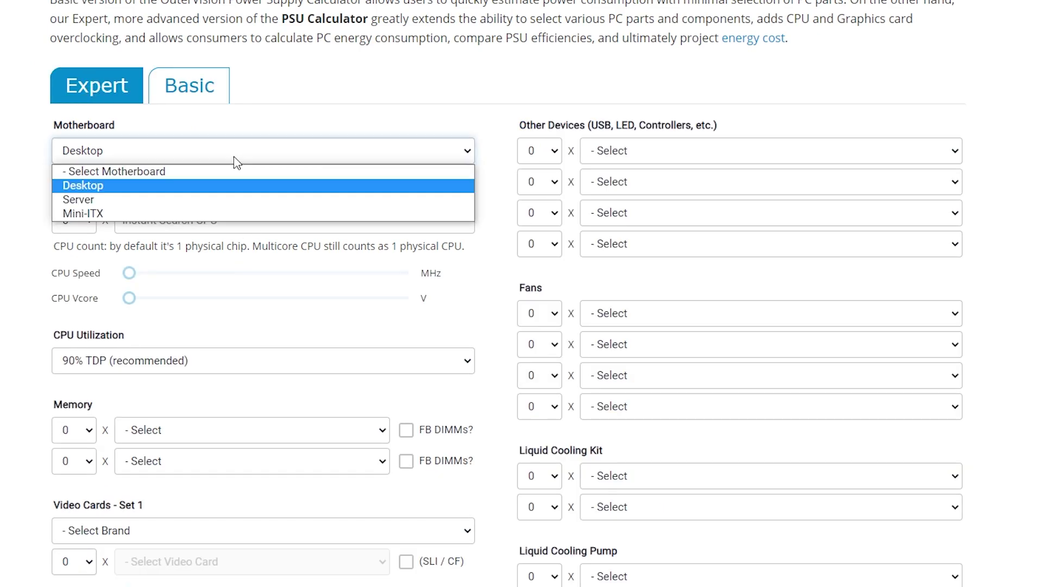
click(194, 188)
click(88, 226)
click(80, 255)
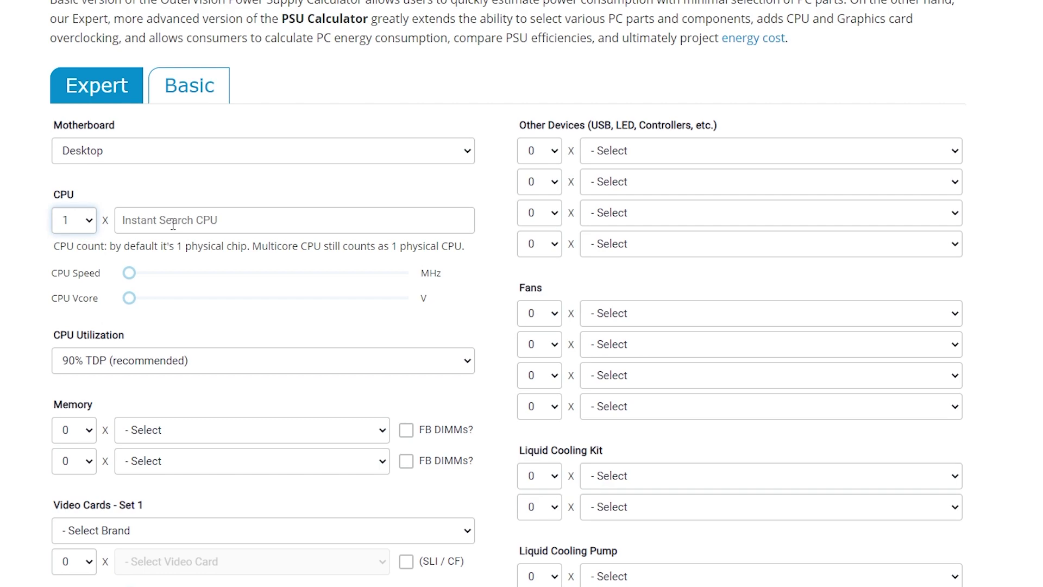
Step: Select AMD Ryzen 5 2600 and overclock it to 3800 MHz at 1.25 V
click(230, 213)
text(ry)
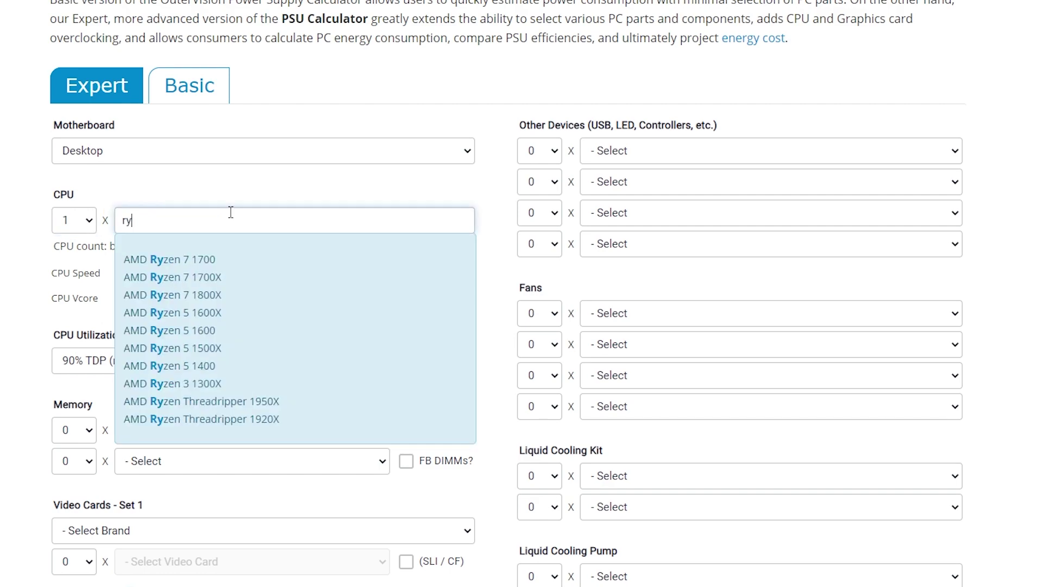
text(zen 3)
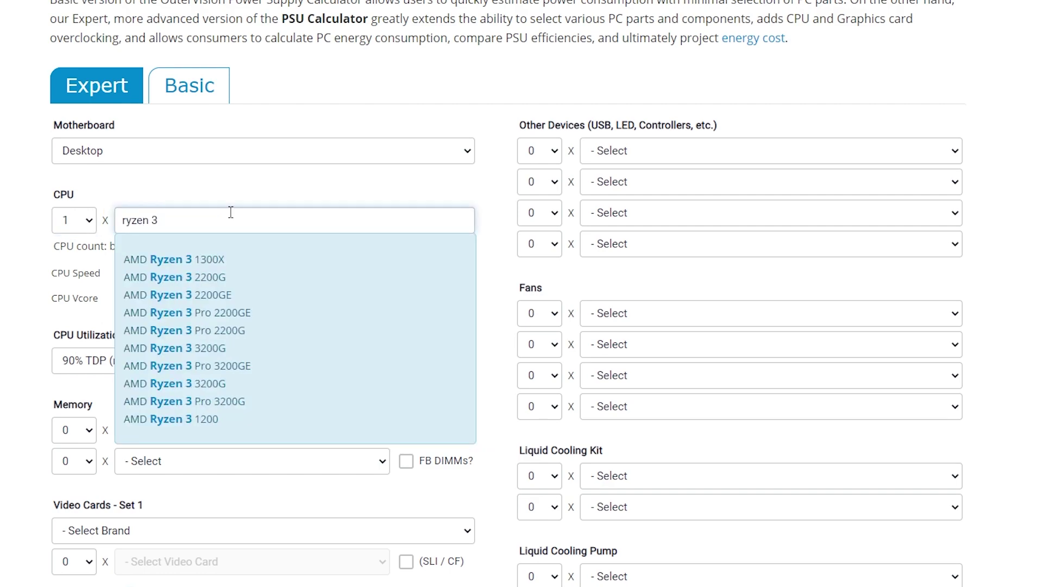
key(BackSpace)
text(5 260)
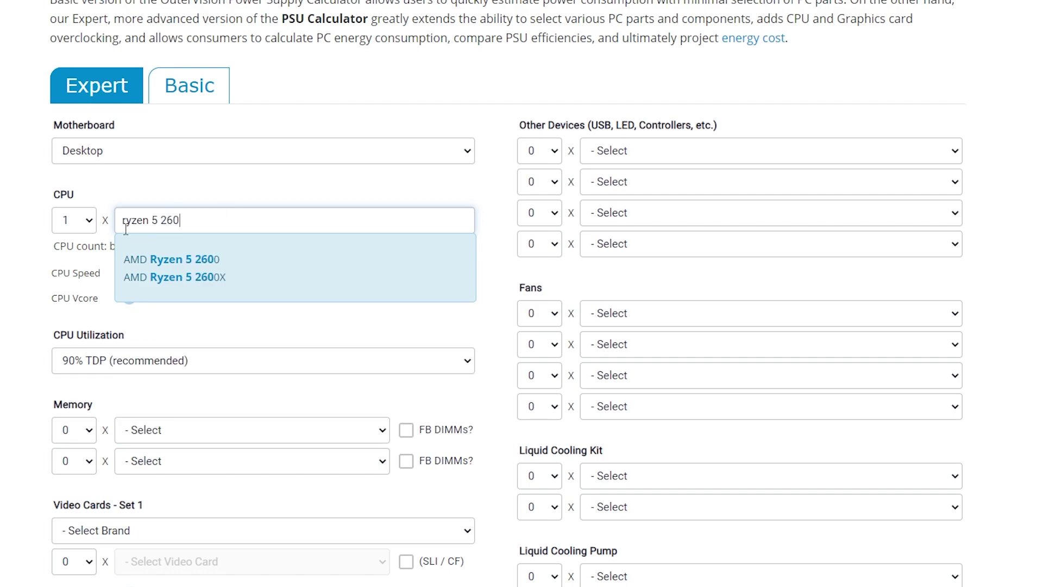
click(162, 254)
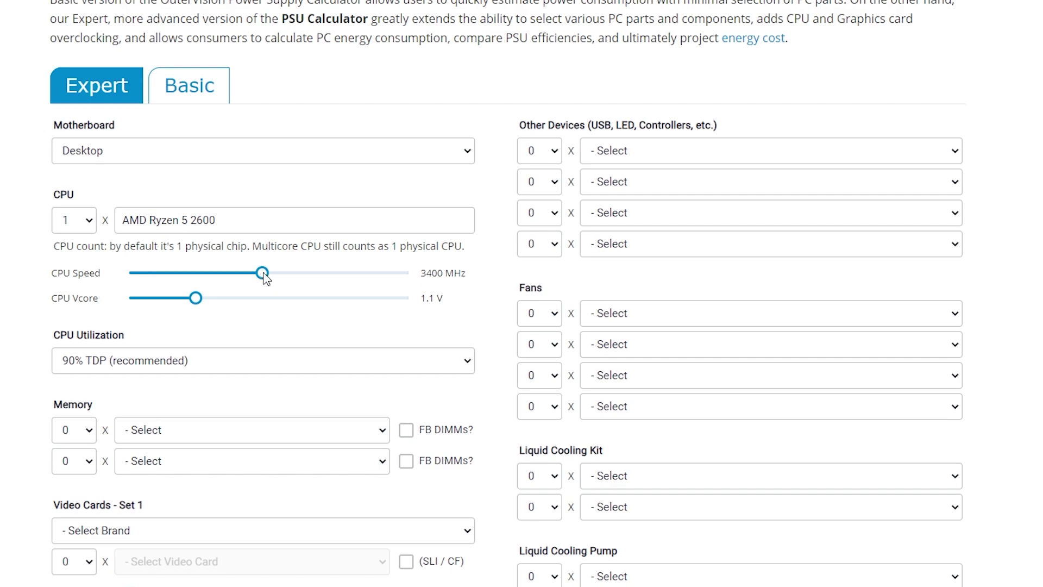
mouse_move(265, 277)
mouse_down()
mouse_move(300, 275)
mouse_move(280, 275)
mouse_up()
drag(194, 302, 211, 301)
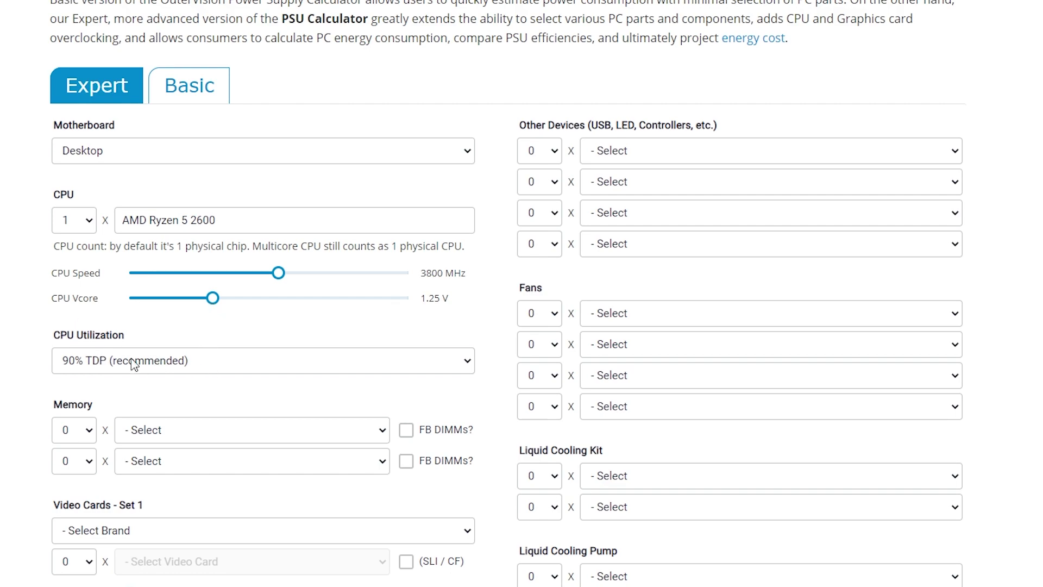
Step: Keep CPU utilization at 90% TDP and set memory to 2 × 8GB DDR4 Module
click(153, 362)
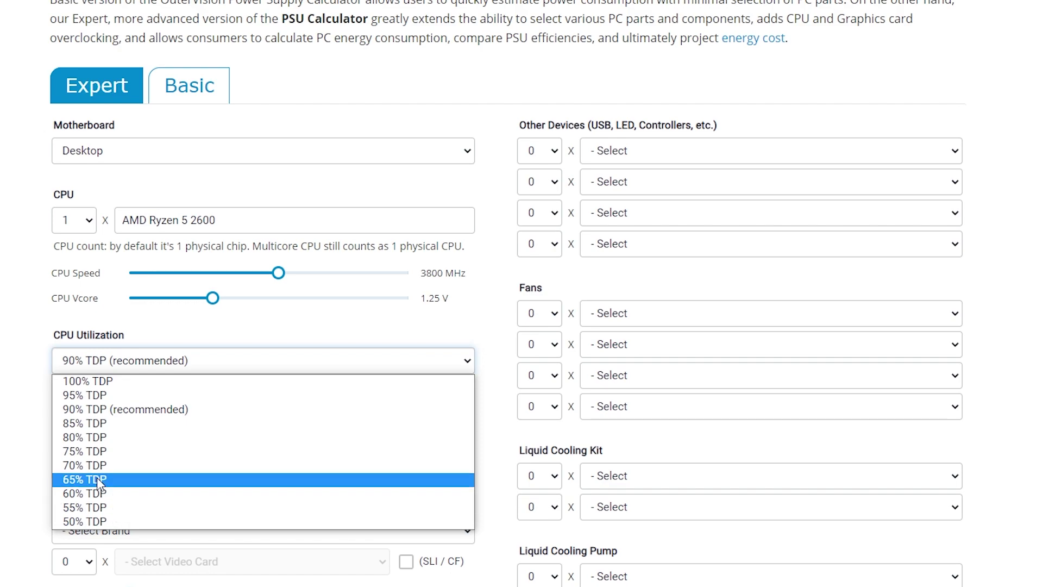
click(90, 413)
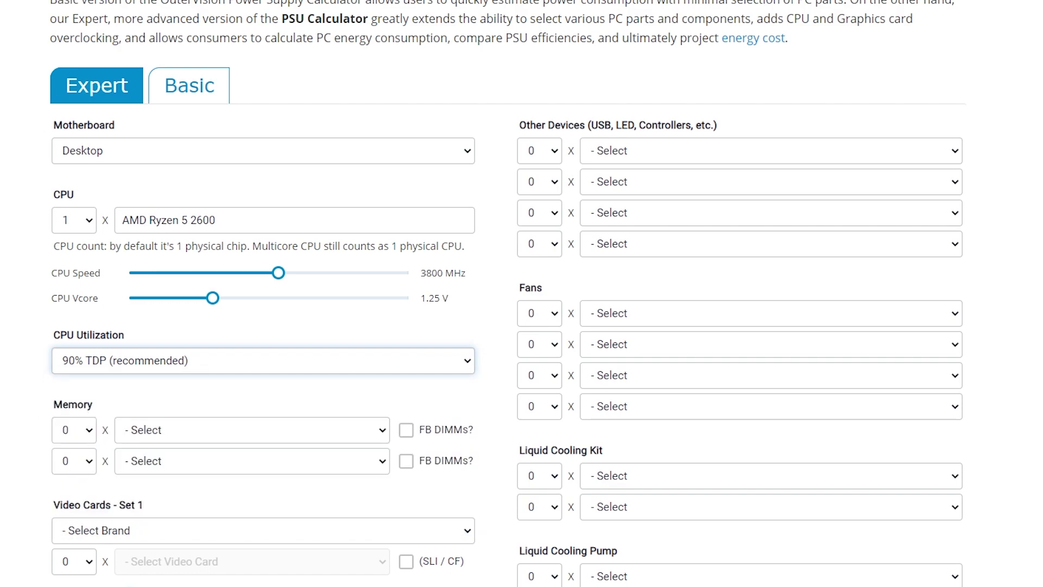
click(74, 430)
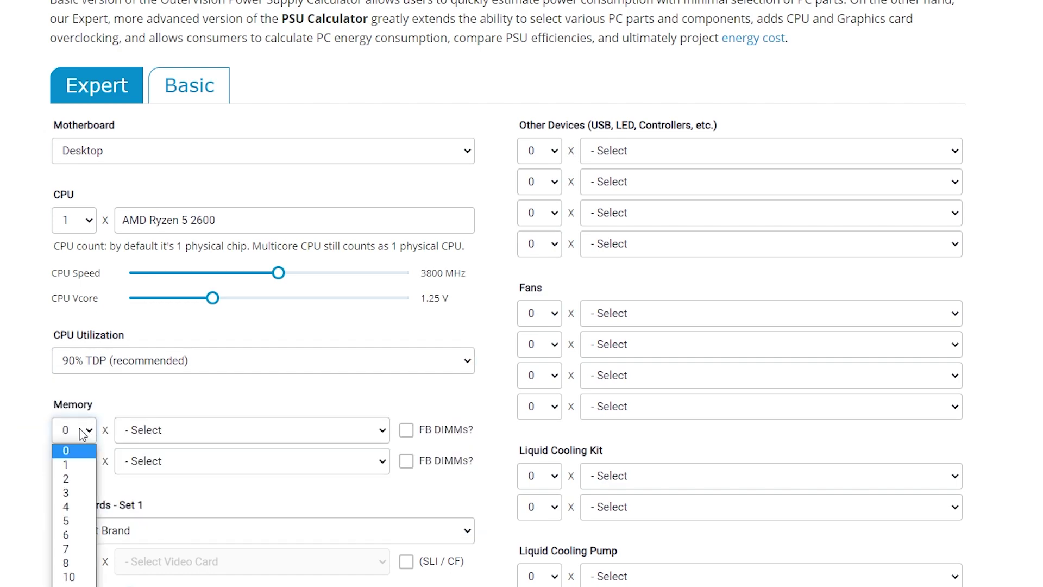
click(68, 471)
click(145, 437)
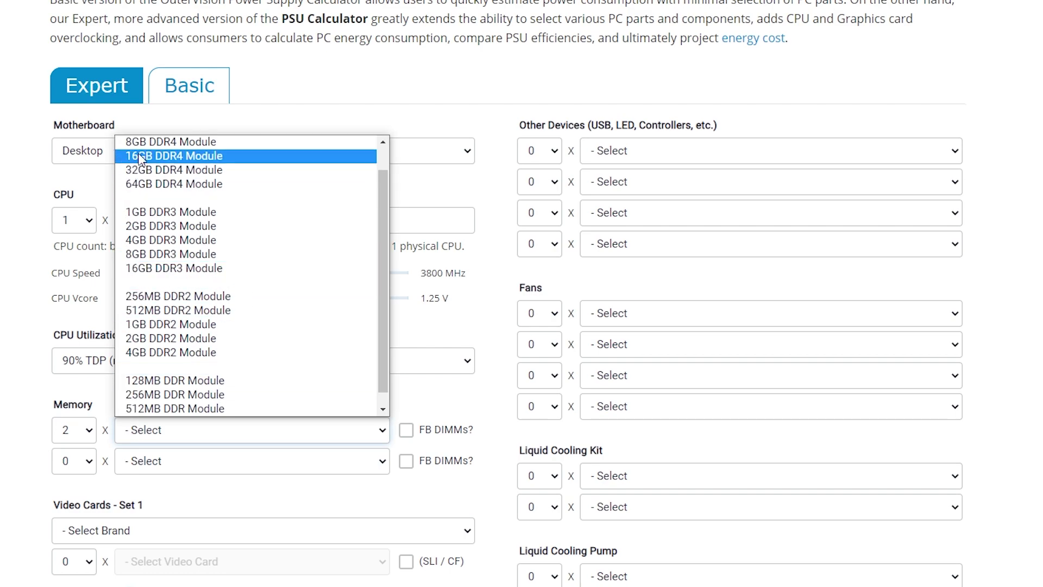
click(140, 142)
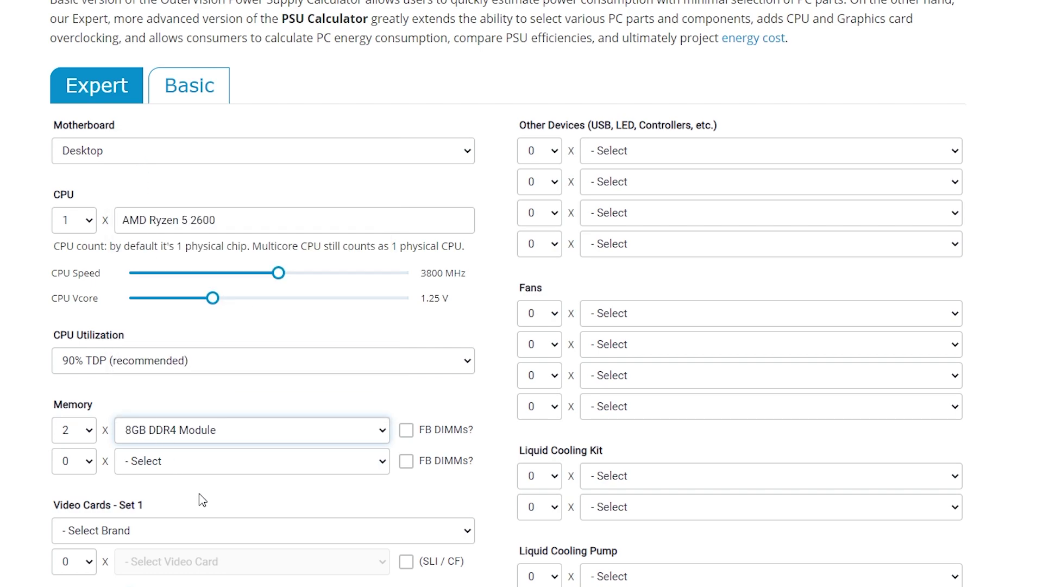
Step: Add one AMD Radeon RX 570 video card, showing its 1168 MHz core and 1750 MHz memory sliders
click(195, 530)
click(199, 563)
click(192, 565)
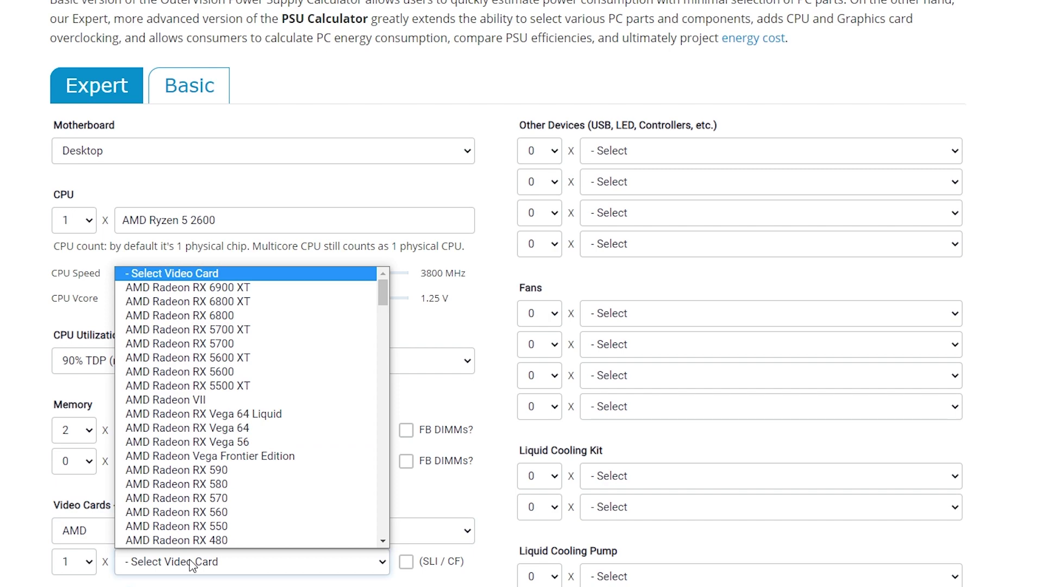
scroll(181, 508, down, 1)
click(190, 456)
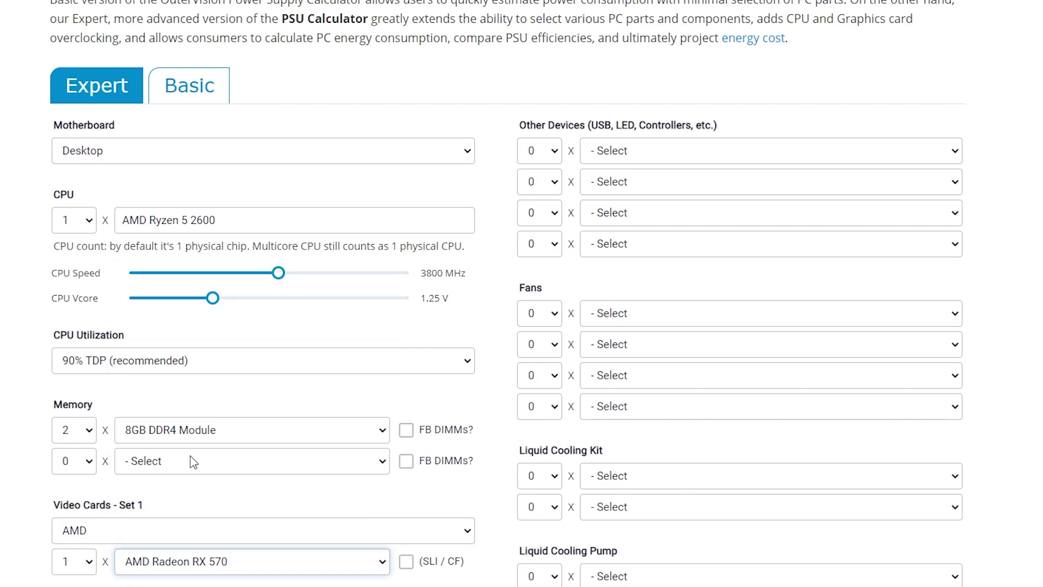
scroll(11, 537, down, 5)
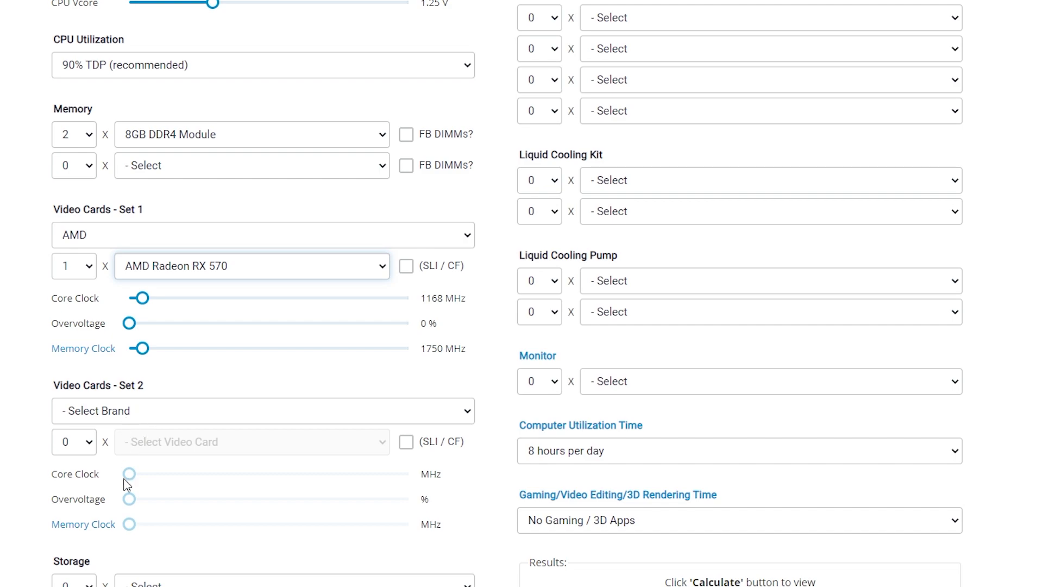
Step: Set storage to one M.2 NVMe SSD and one SATA SSD
scroll(126, 483, down, 3)
click(90, 440)
click(76, 473)
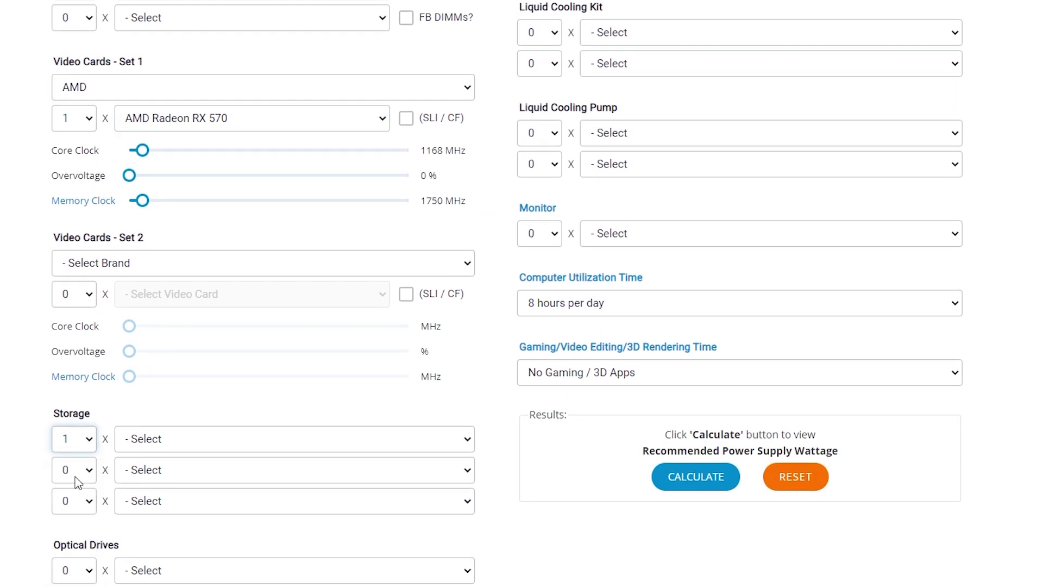
click(138, 448)
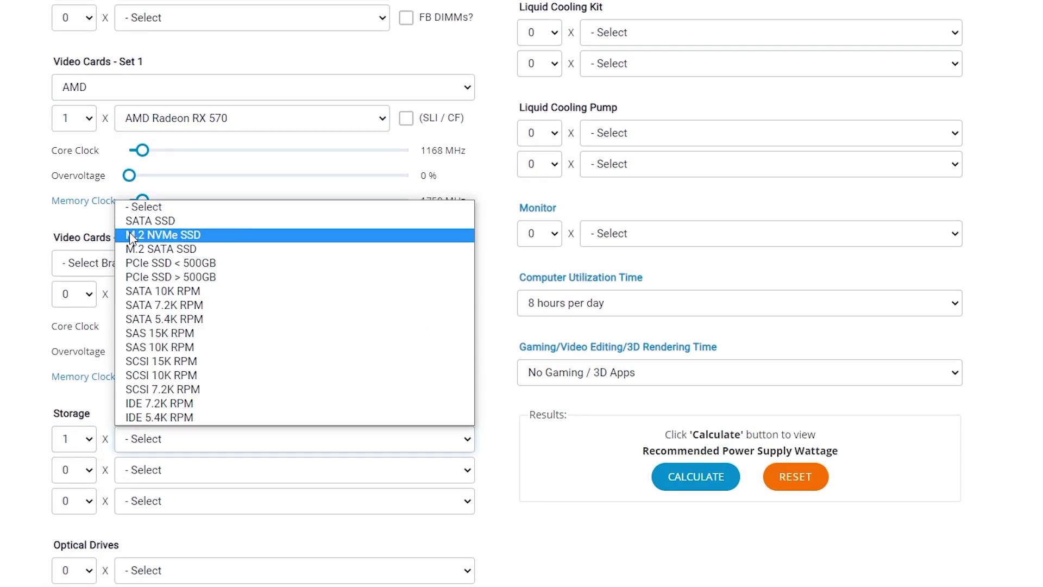
click(152, 235)
click(82, 470)
click(66, 504)
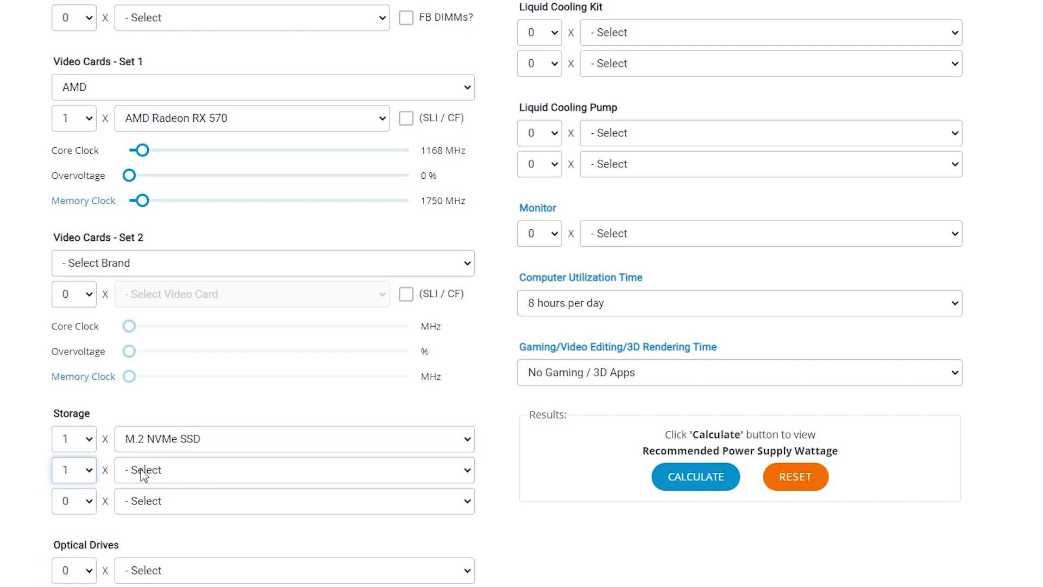
click(142, 471)
click(133, 253)
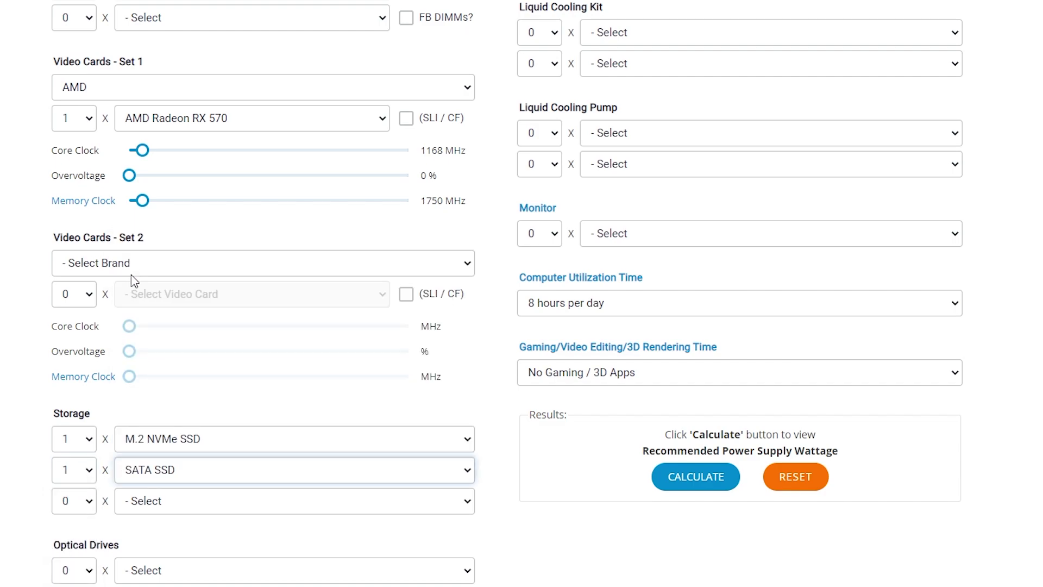
Step: Add one WLAN Card under PCI Express Cards
scroll(110, 510, down, 3)
scroll(110, 510, down, 5)
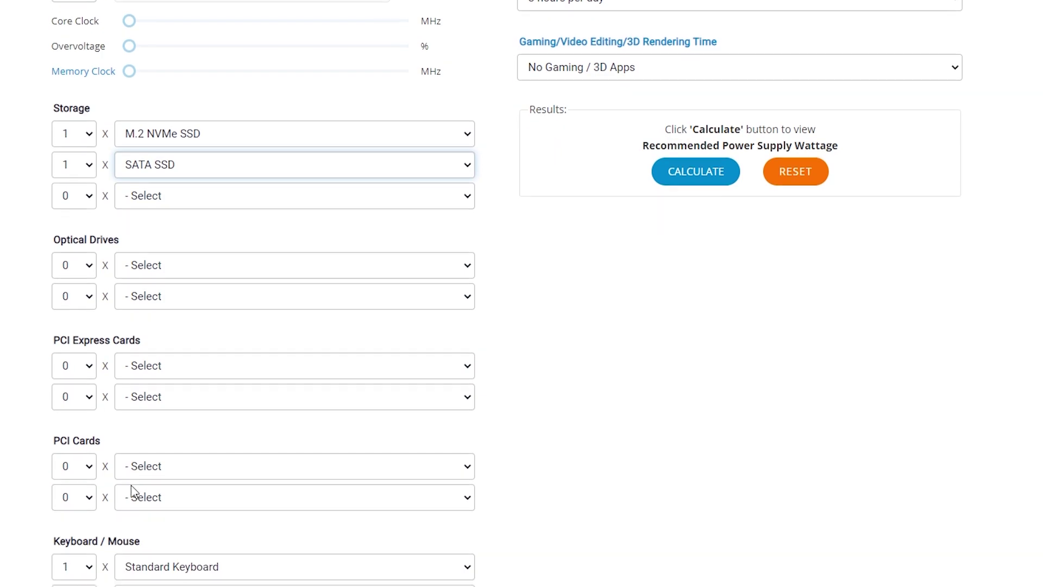
click(87, 231)
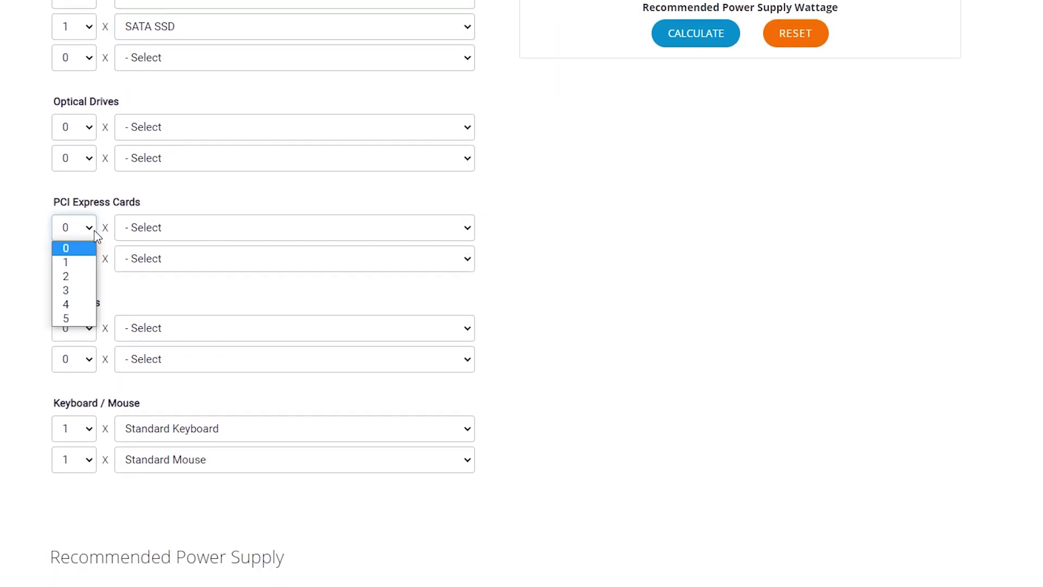
click(72, 262)
click(196, 230)
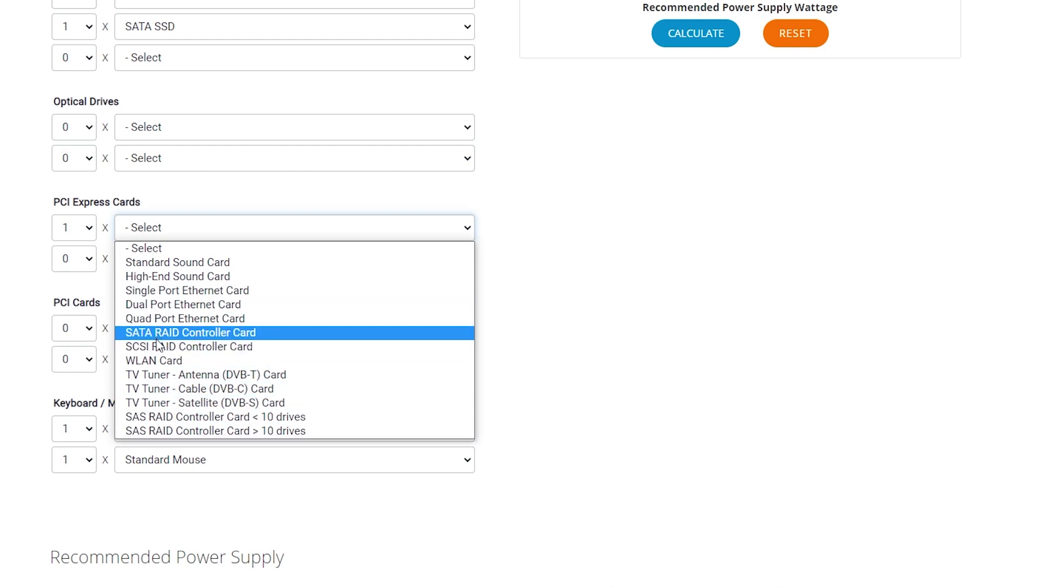
click(159, 362)
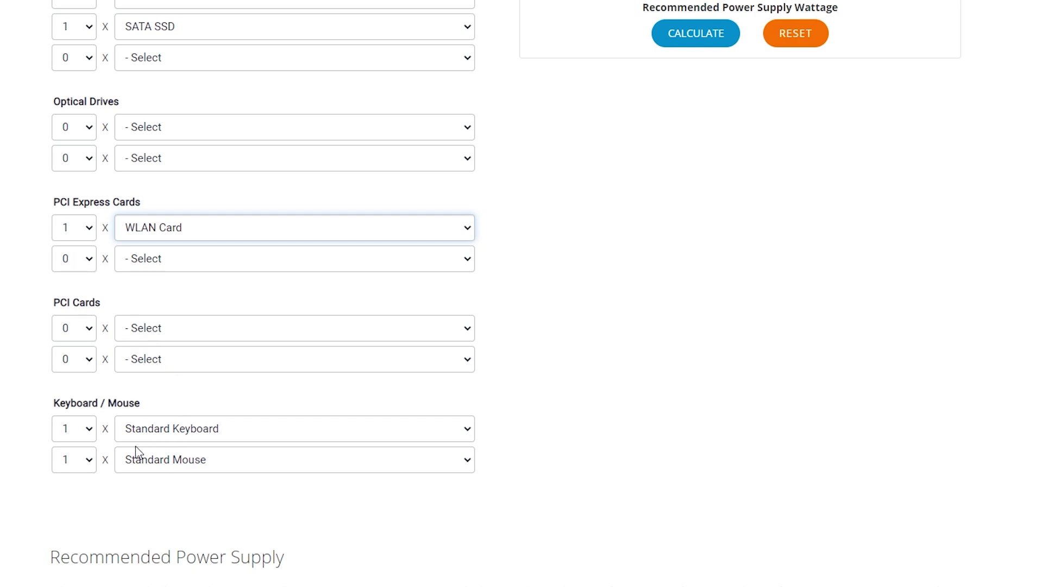
scroll(527, 405, up, 5)
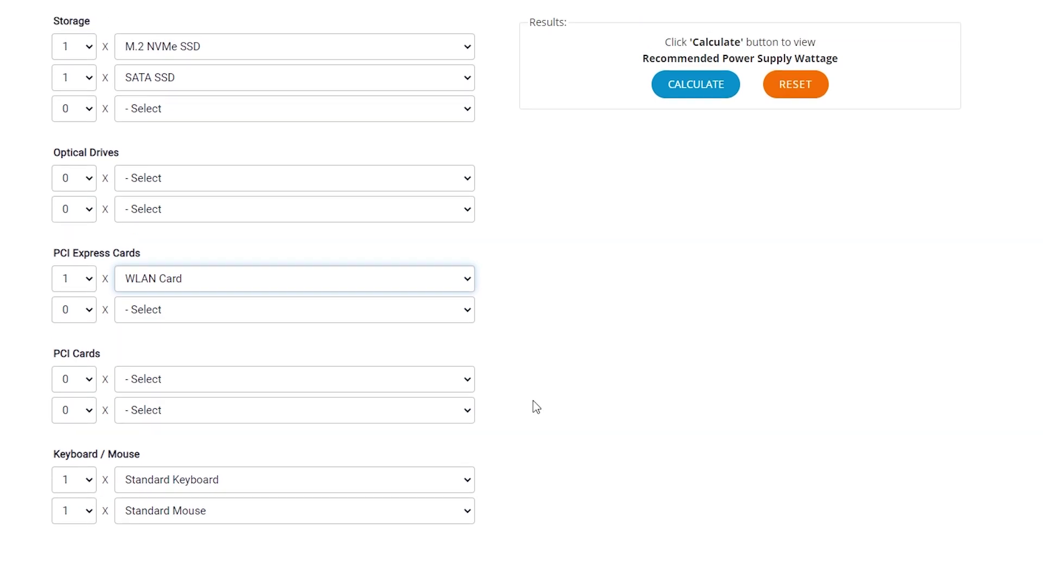
Step: Add one Fan Controller Device under Other Devices
scroll(534, 407, up, 9)
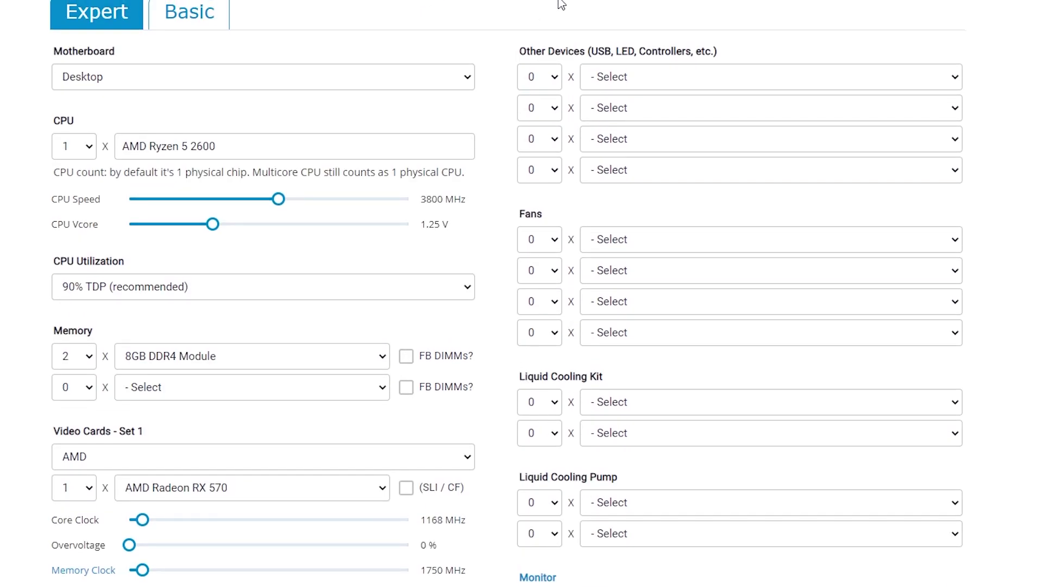
click(555, 80)
click(537, 108)
click(609, 78)
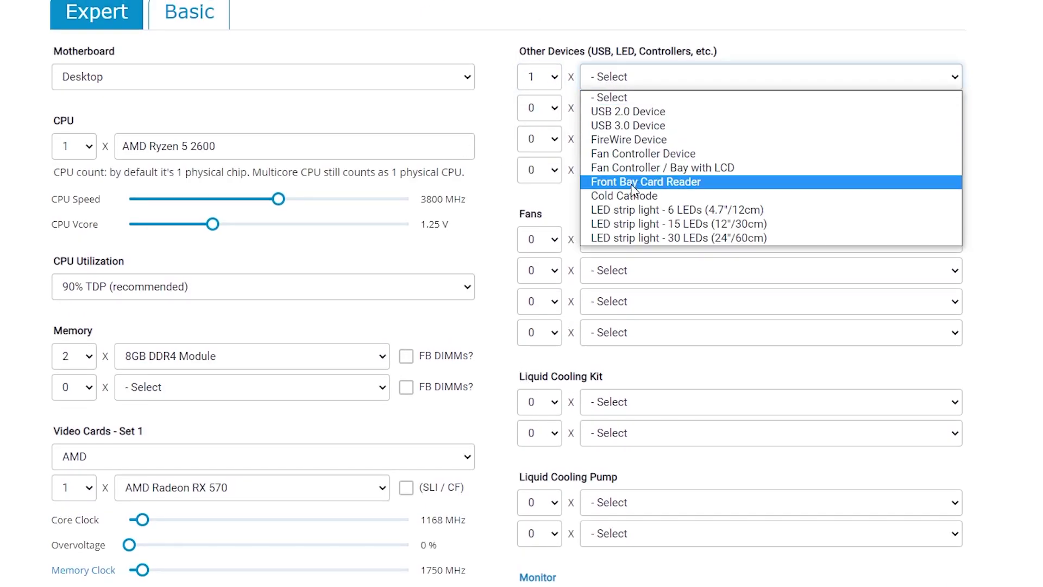
click(626, 158)
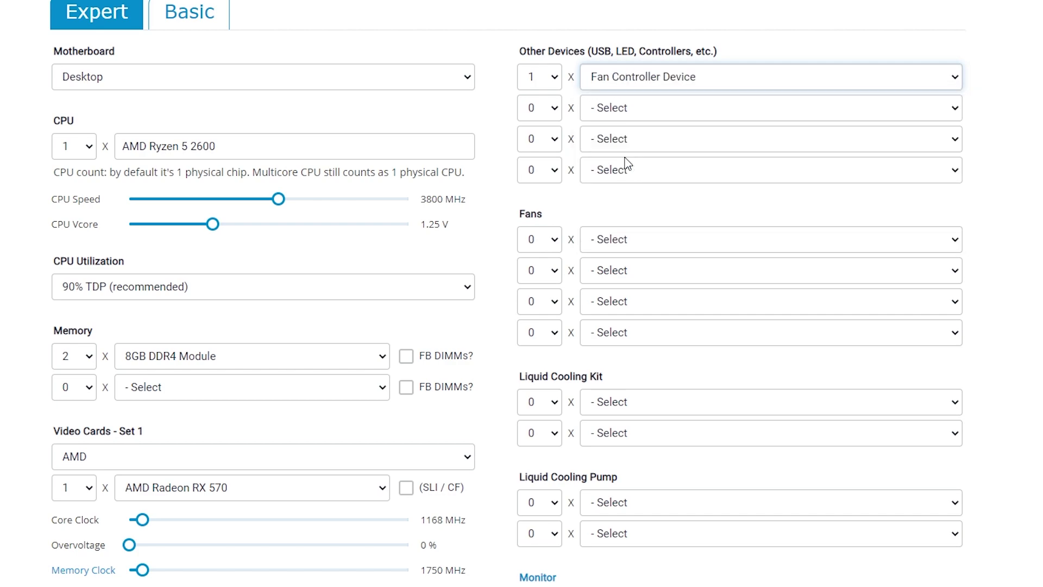
Step: Add a second other device: one 15-LED strip light, correcting its count from 3 to 1
click(555, 112)
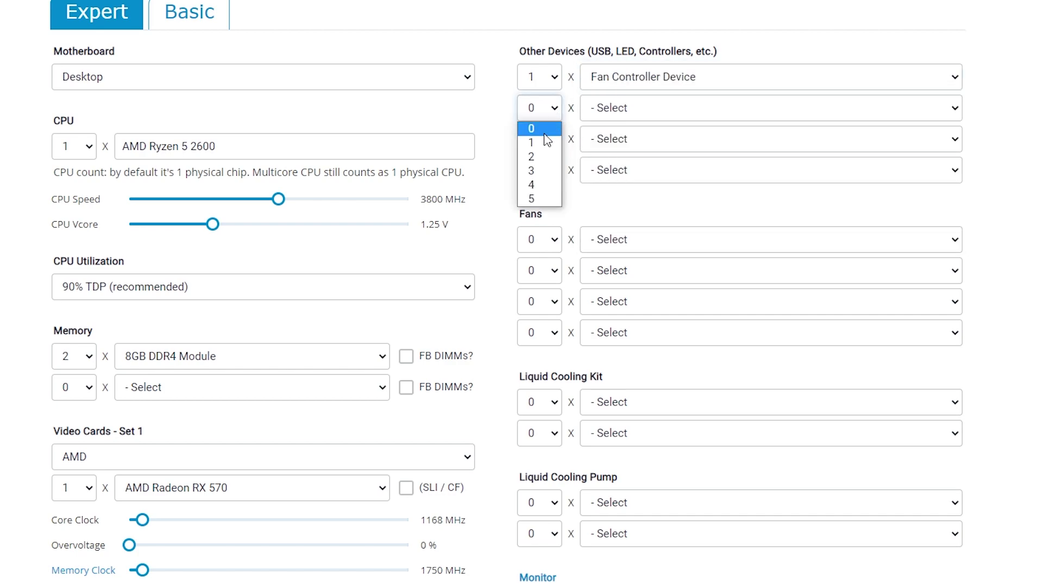
click(536, 169)
click(602, 111)
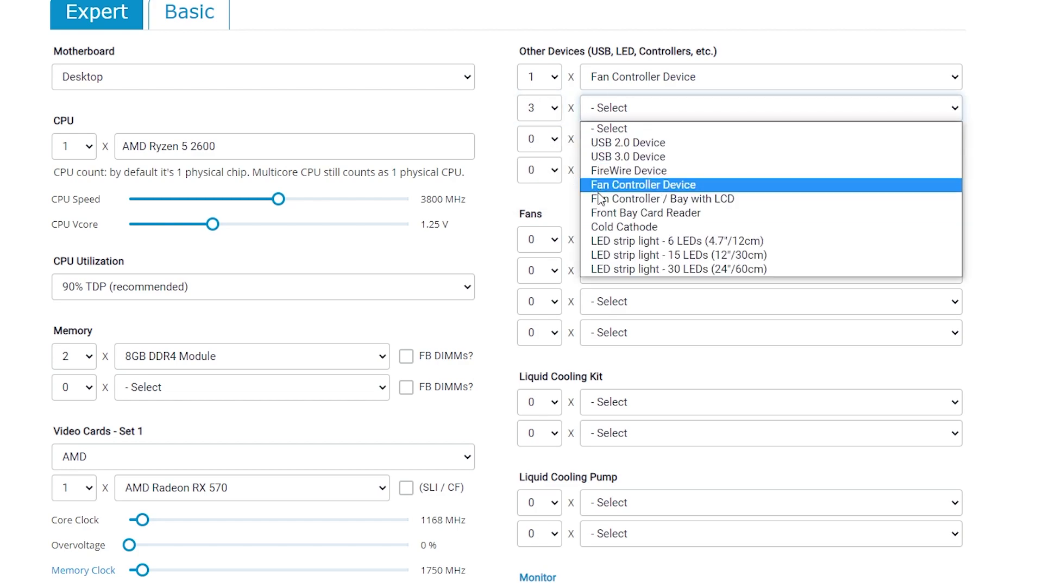
click(547, 113)
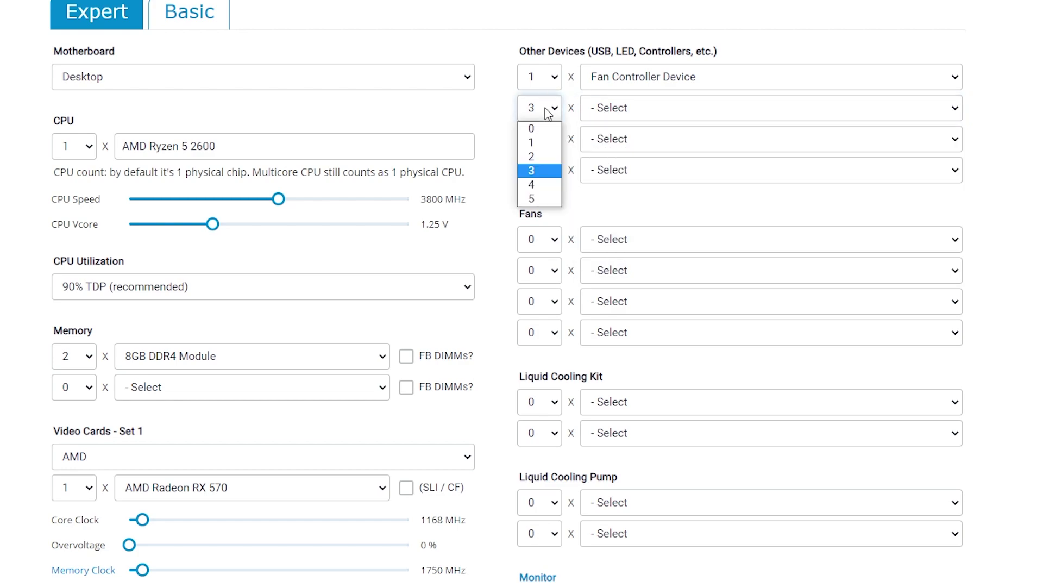
click(535, 143)
click(614, 113)
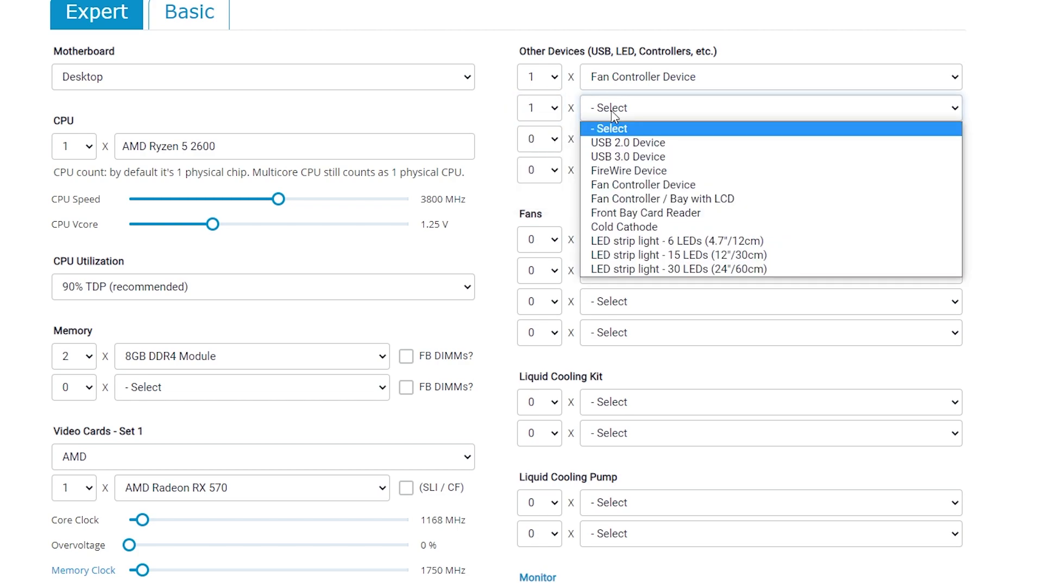
click(622, 256)
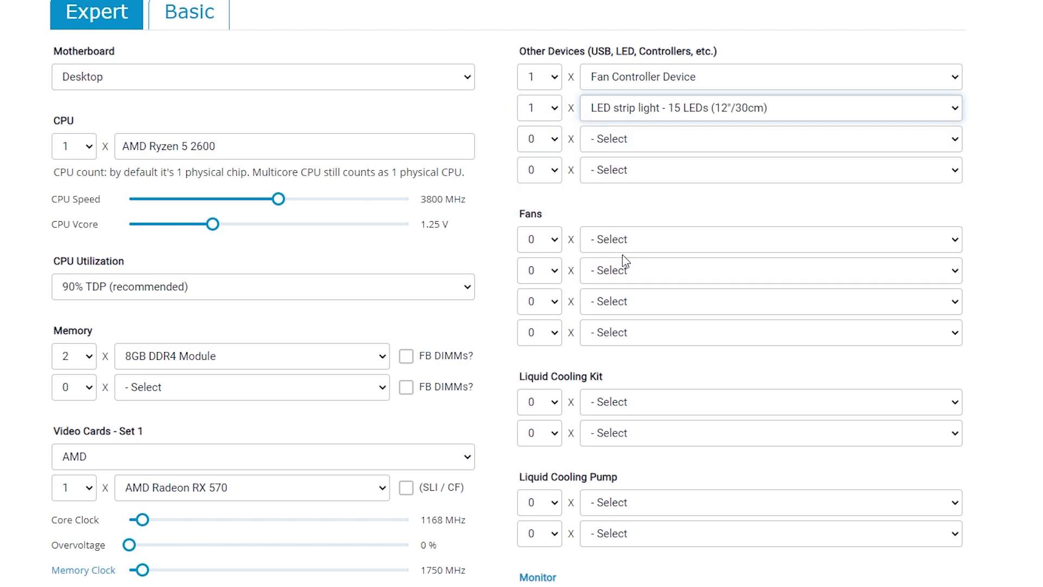
Step: Add three 120mm fans to the build
click(554, 240)
click(529, 297)
click(640, 239)
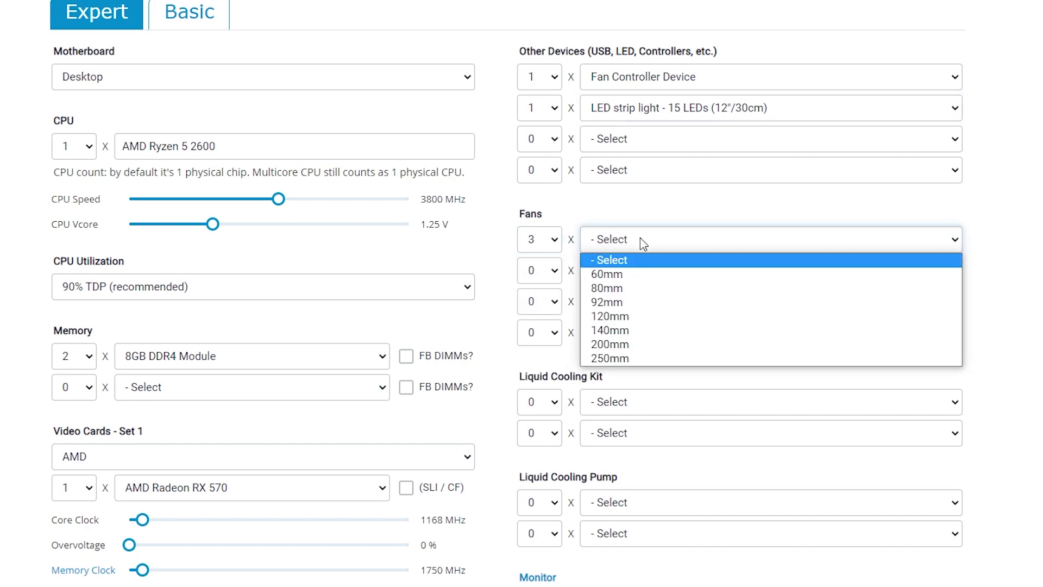
click(614, 316)
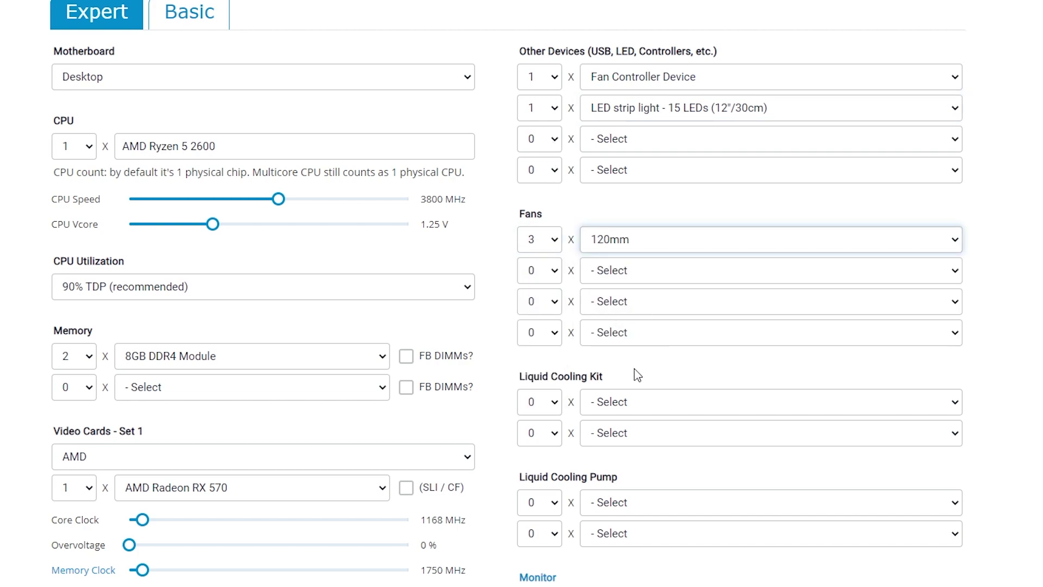
click(657, 370)
Step: Try adding a Liquid Cooling Kit, then set its quantity back to 0
click(554, 403)
click(541, 434)
click(635, 407)
scroll(679, 300, down, 1)
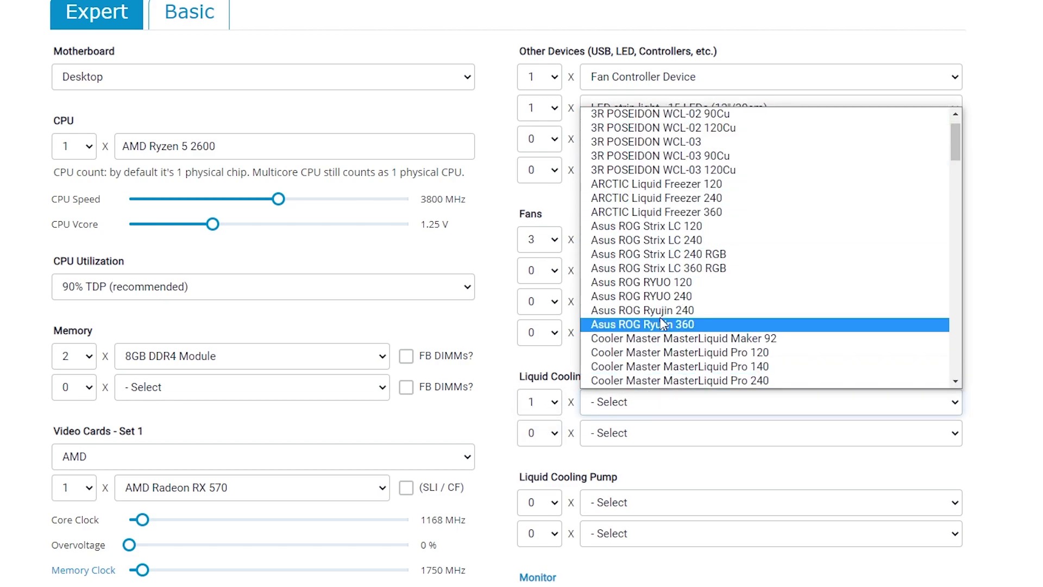
scroll(683, 310, down, 1)
scroll(683, 310, down, 20)
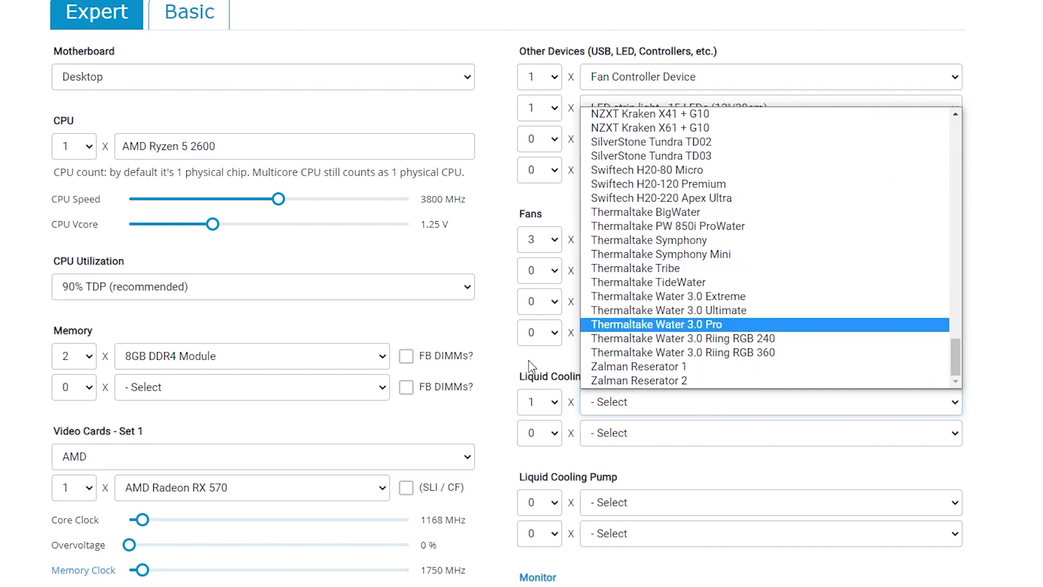
click(508, 365)
click(554, 406)
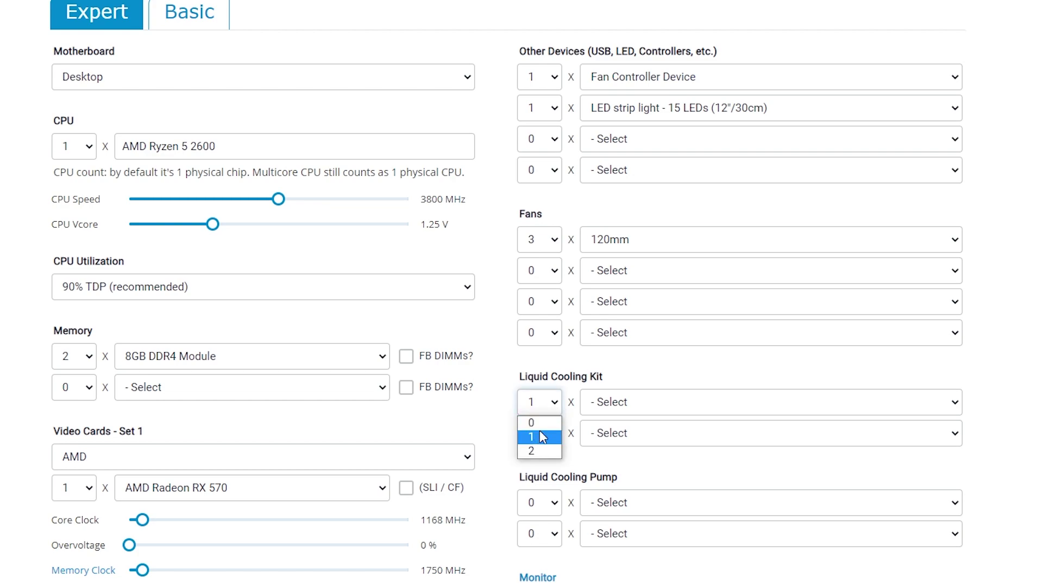
click(541, 423)
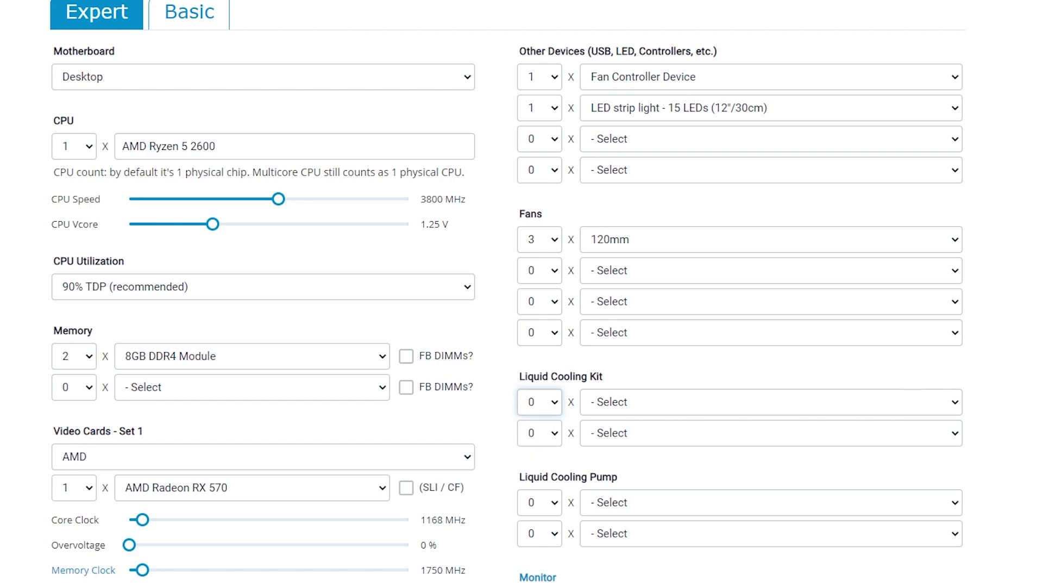
Step: Set Gaming/Video Editing/3D Rendering Time to 4 hours per day
scroll(521, 294, down, 3)
scroll(522, 293, down, 3)
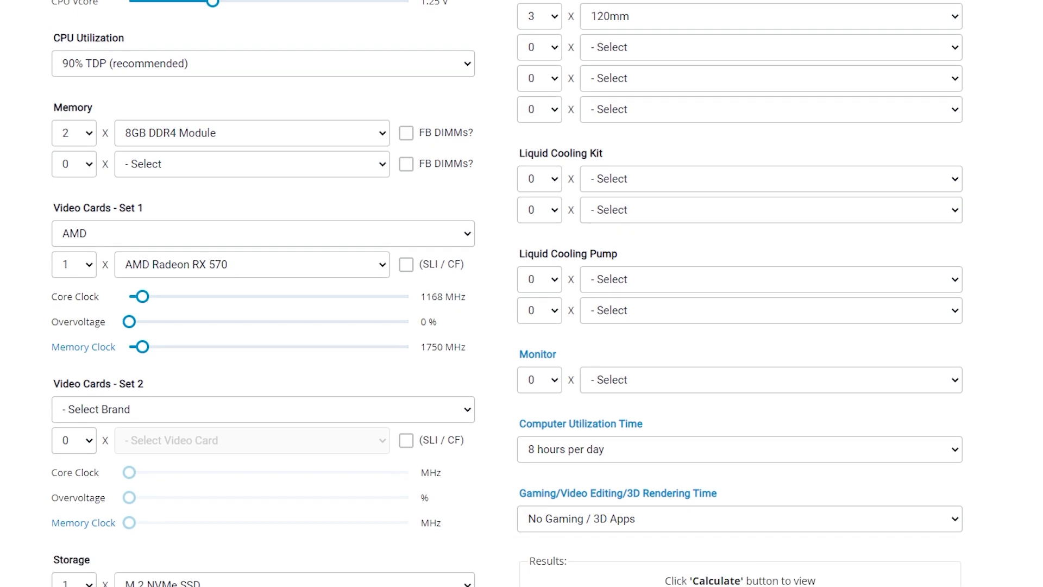
click(634, 447)
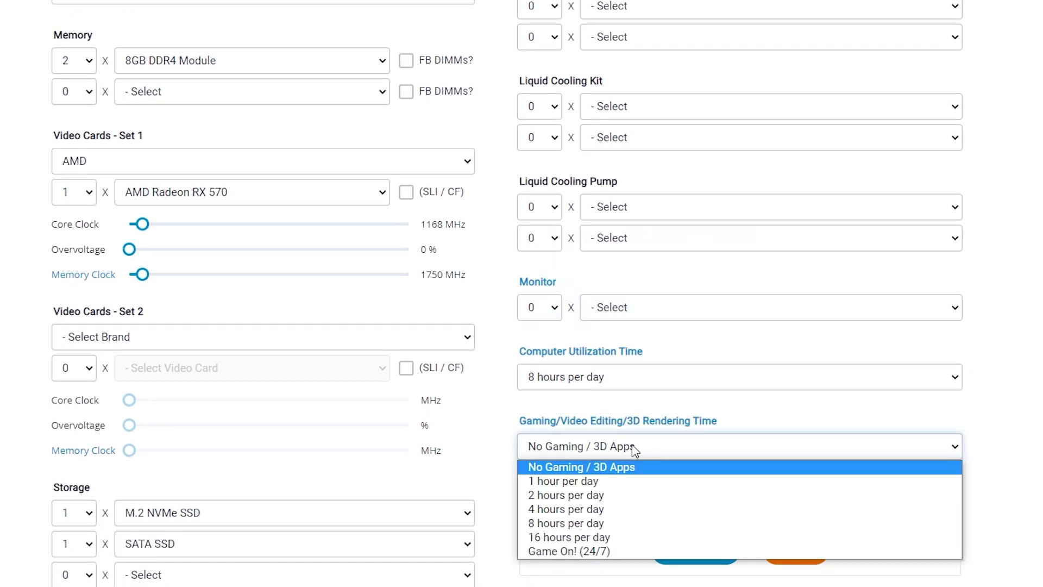
click(579, 509)
scroll(1001, 464, down, 3)
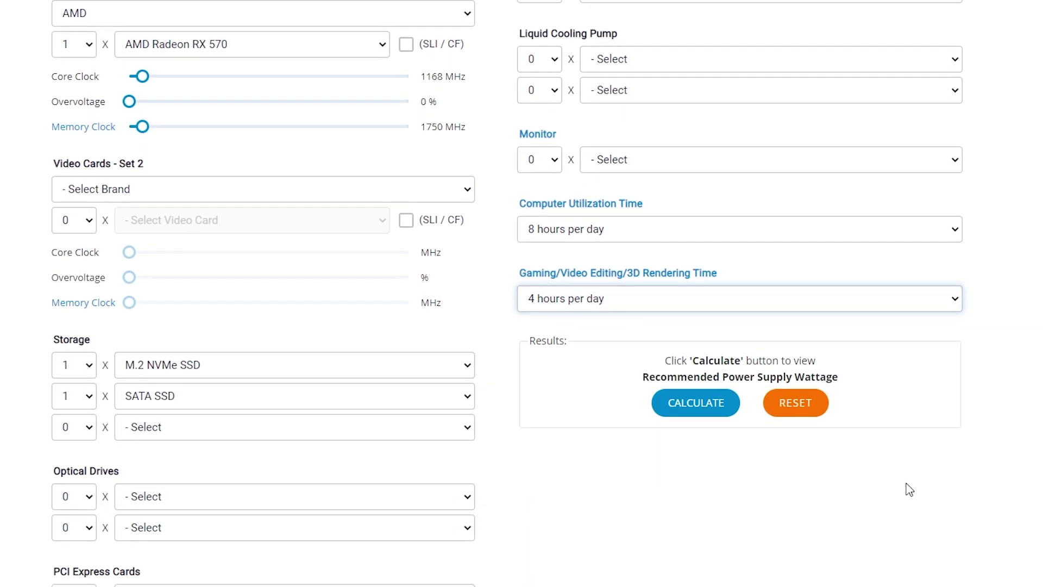
Step: Calculate the results, then compare energy cost at £0.20 and £0.11 per kWh
click(688, 407)
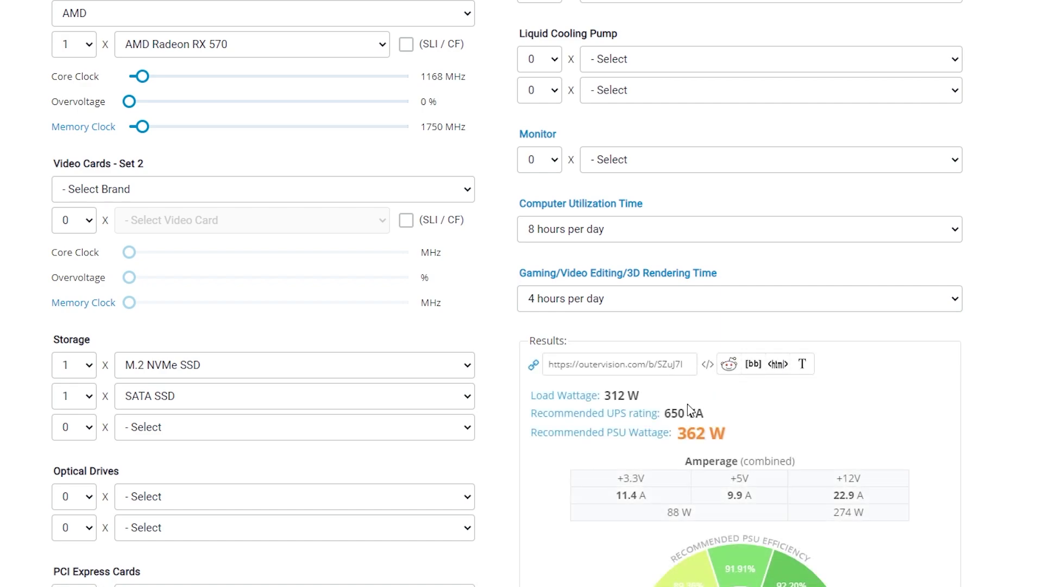
scroll(1000, 451, down, 2)
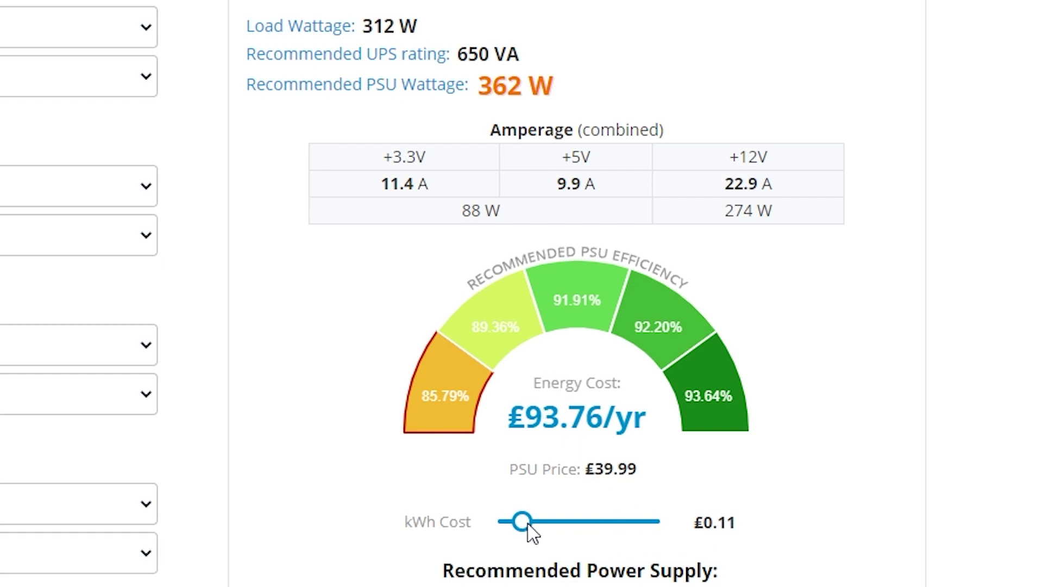
drag(522, 521, 545, 522)
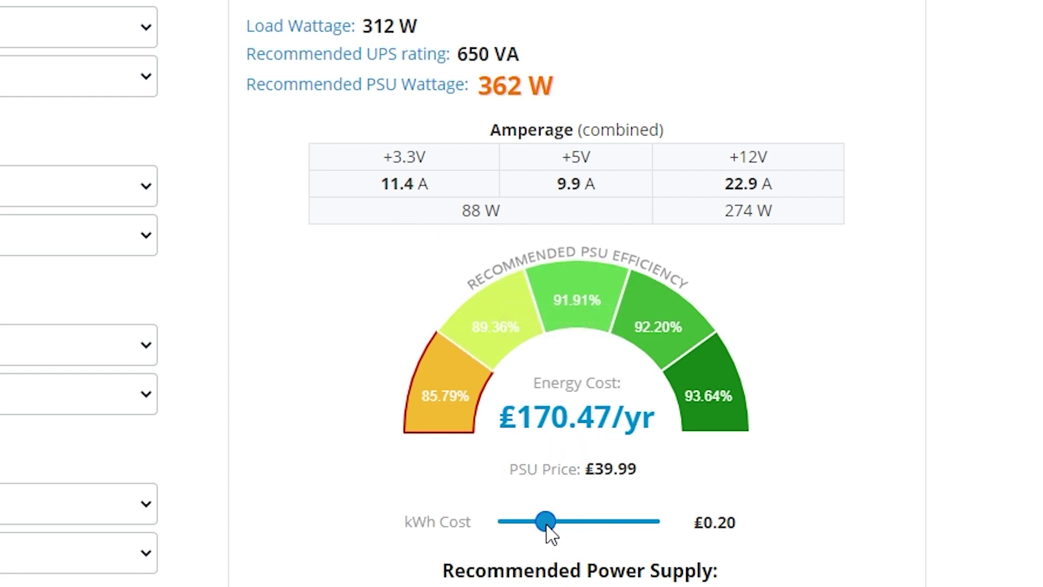
drag(545, 522, 525, 532)
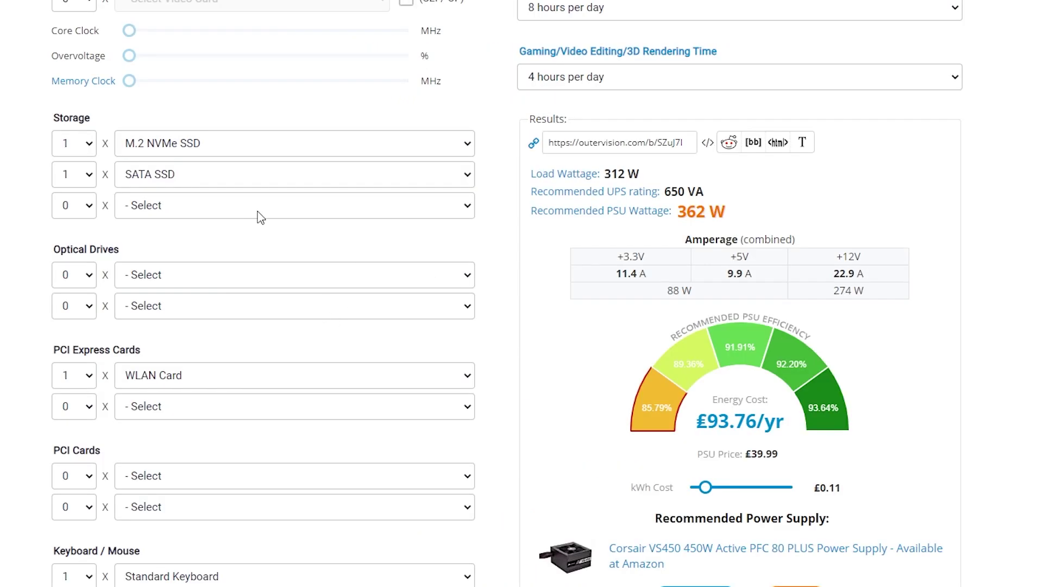
Step: Raise the RX 570 core clock and memory clock toward 1900 MHz, then recalculate
scroll(9, 223, up, 2)
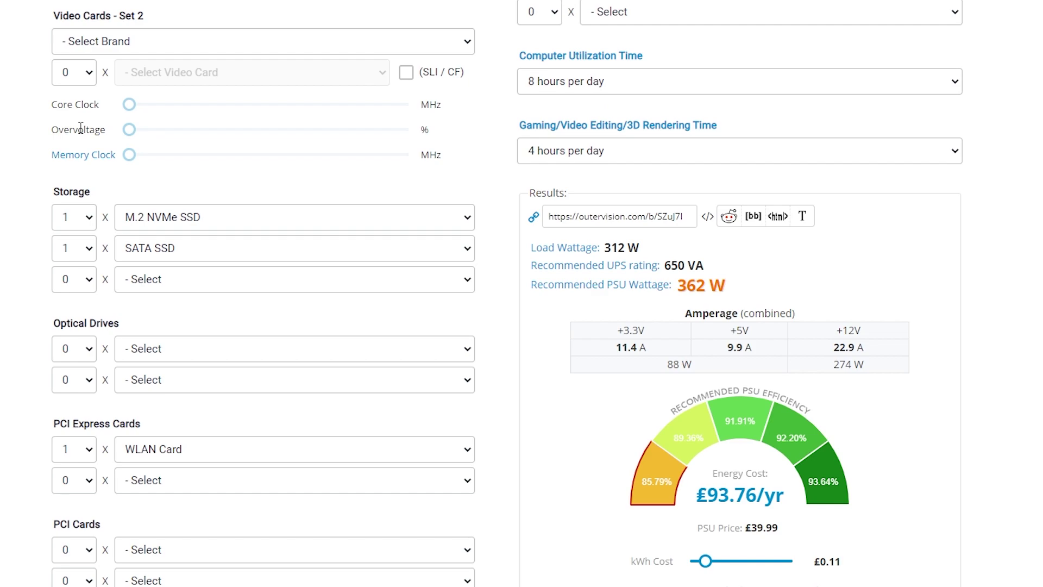
scroll(60, 132, up, 4)
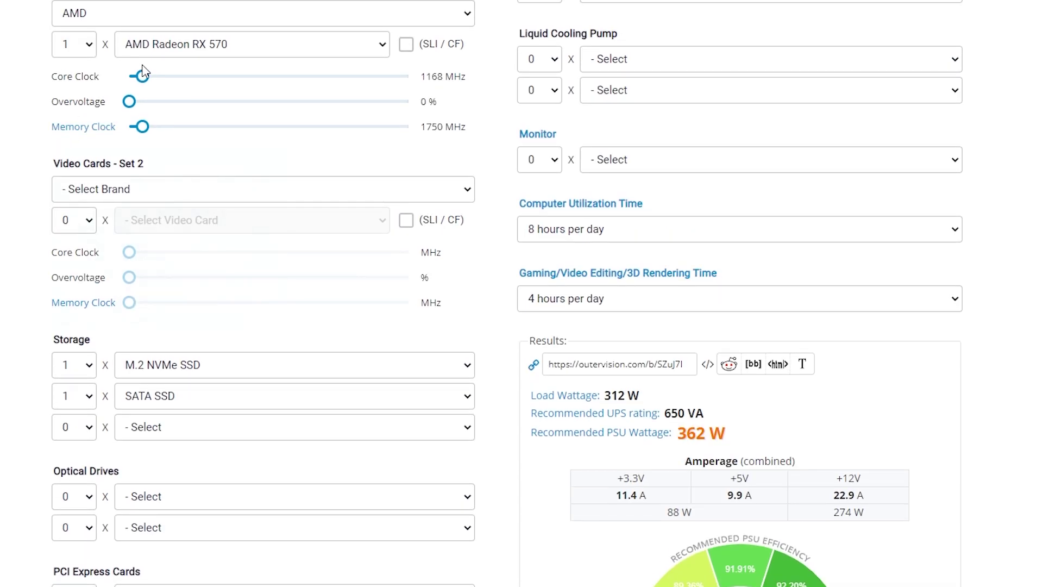
drag(147, 80, 185, 80)
drag(147, 129, 184, 129)
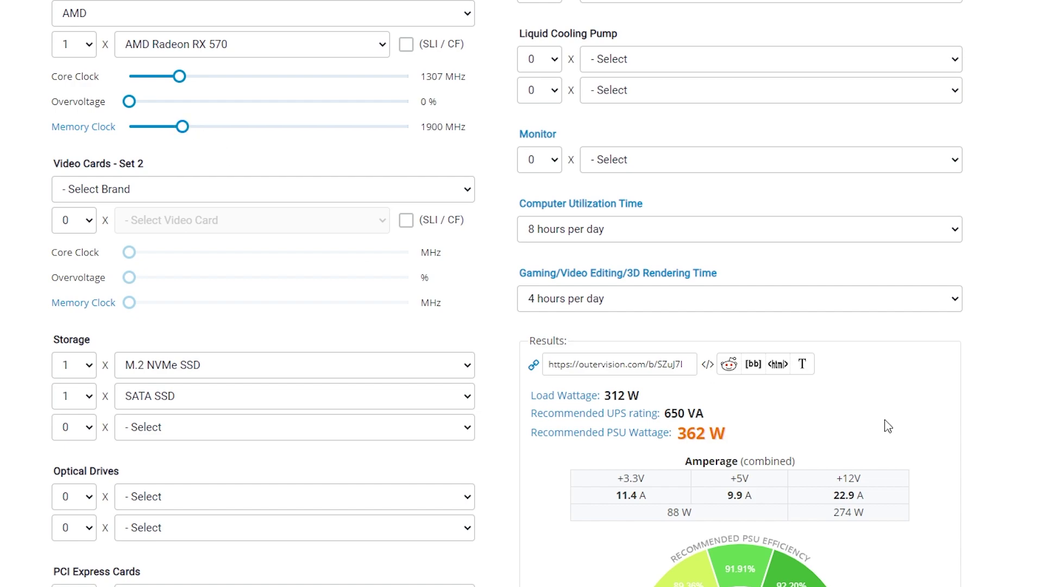
scroll(1001, 458, down, 2)
scroll(1001, 457, down, 4)
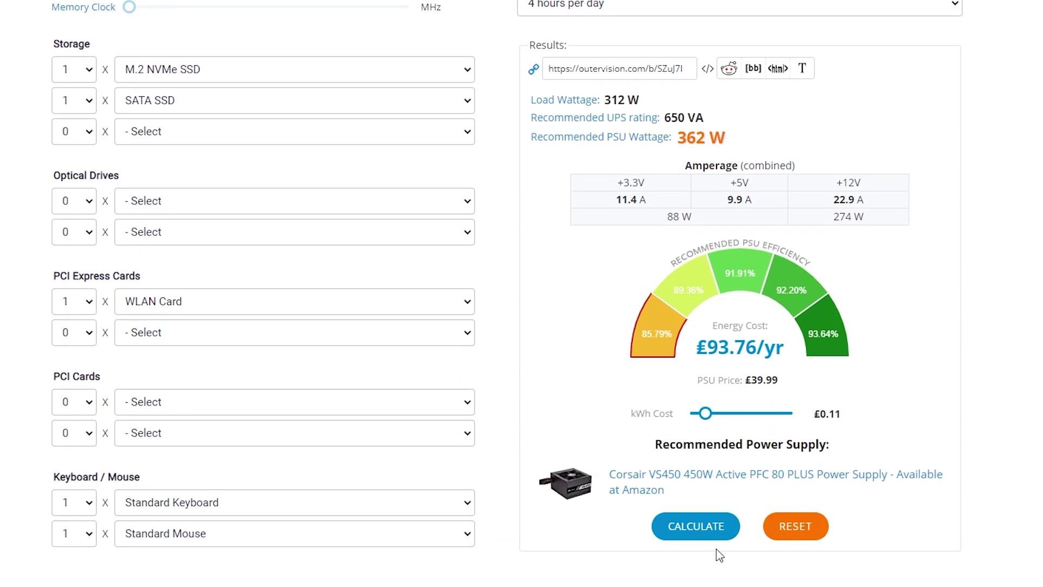
click(699, 535)
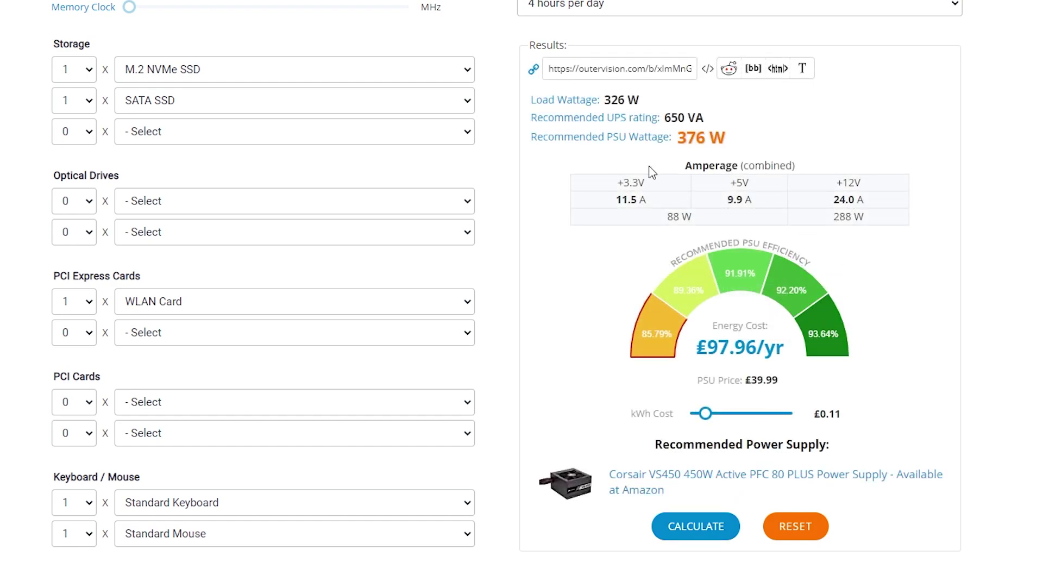
Step: Raise the RX 570 core clock to 1710 MHz and recalculate to 416 W
scroll(343, 210, up, 3)
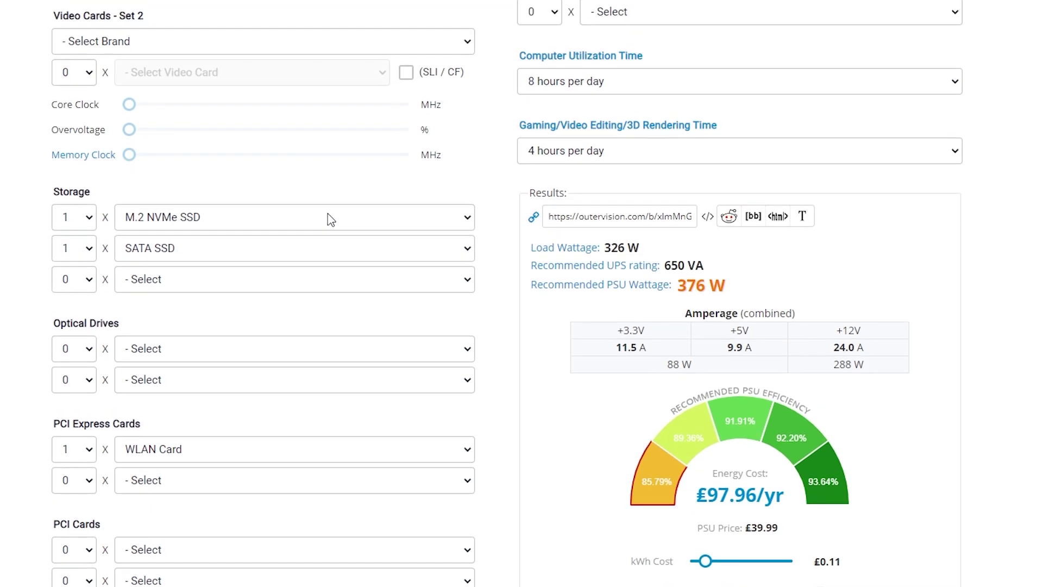
scroll(303, 227, up, 5)
drag(187, 159, 293, 159)
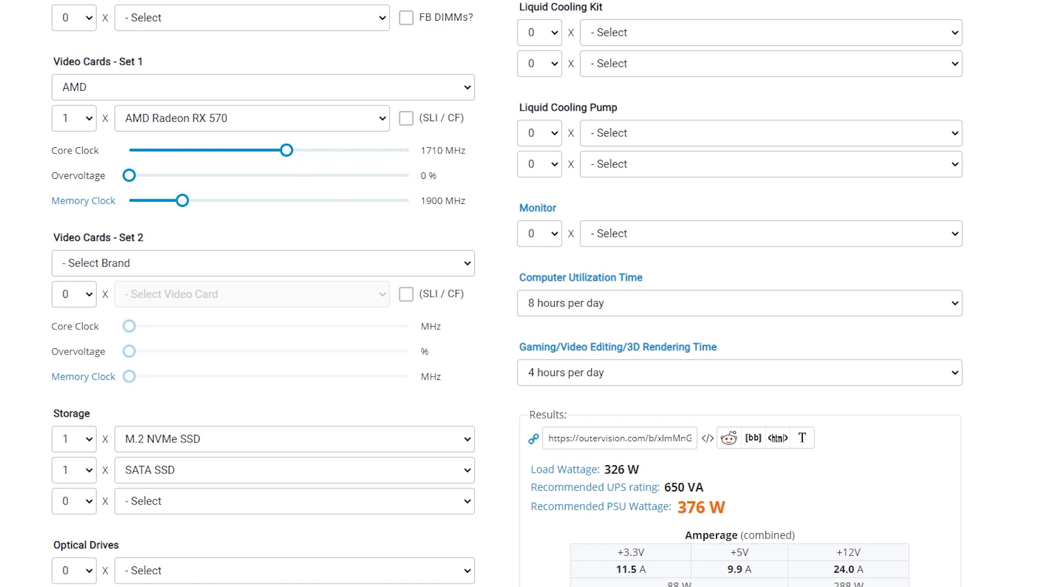
scroll(507, 294, down, 7)
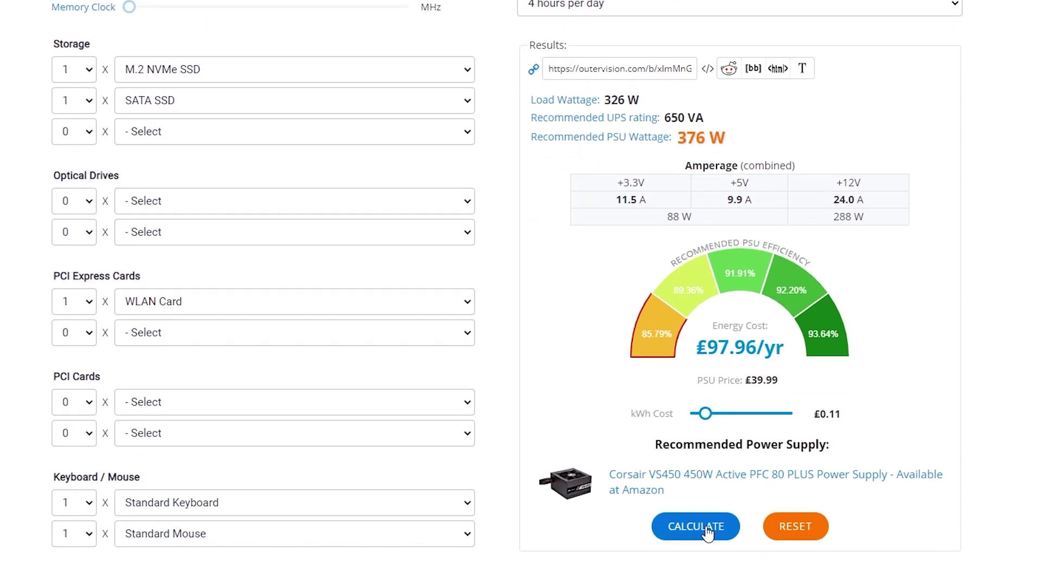
click(708, 527)
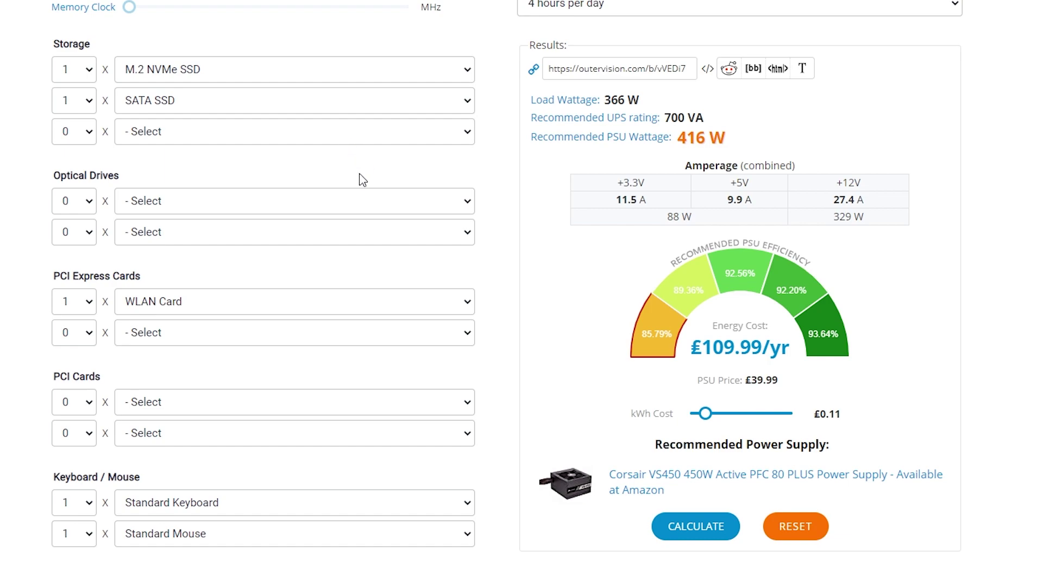
Step: Overclock the CPU from 3800 to 4050 MHz and recalculate, reaching 424 W recommended
scroll(382, 339, up, 4)
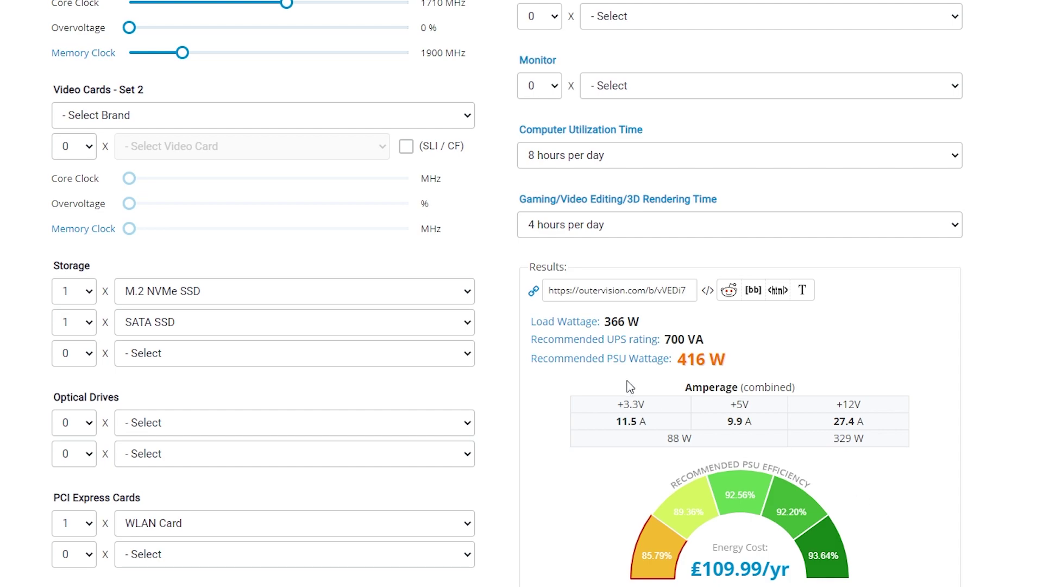
scroll(601, 370, up, 8)
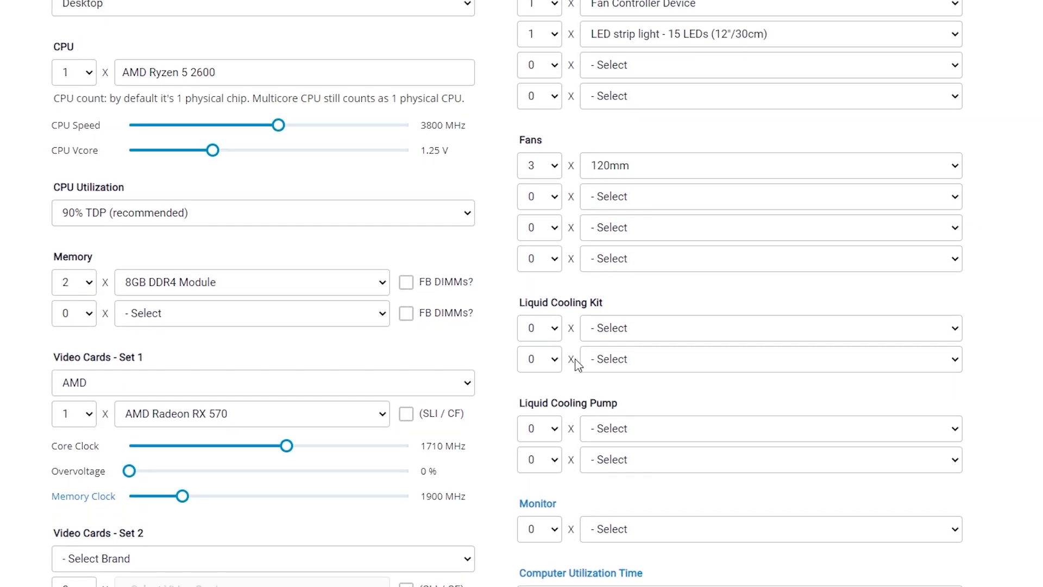
drag(281, 128, 299, 133)
scroll(788, 514, down, 10)
scroll(788, 514, down, 3)
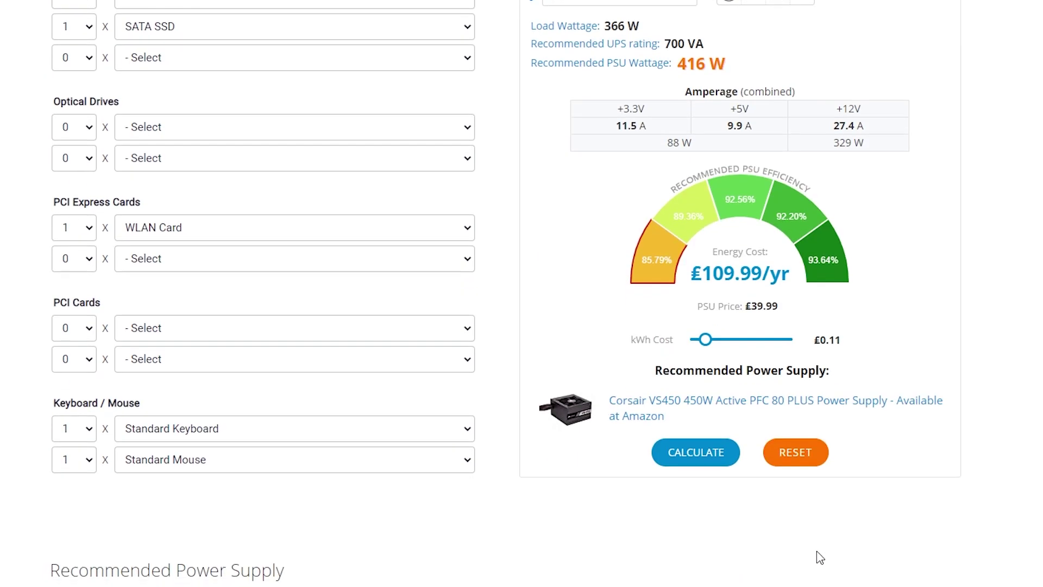
click(692, 462)
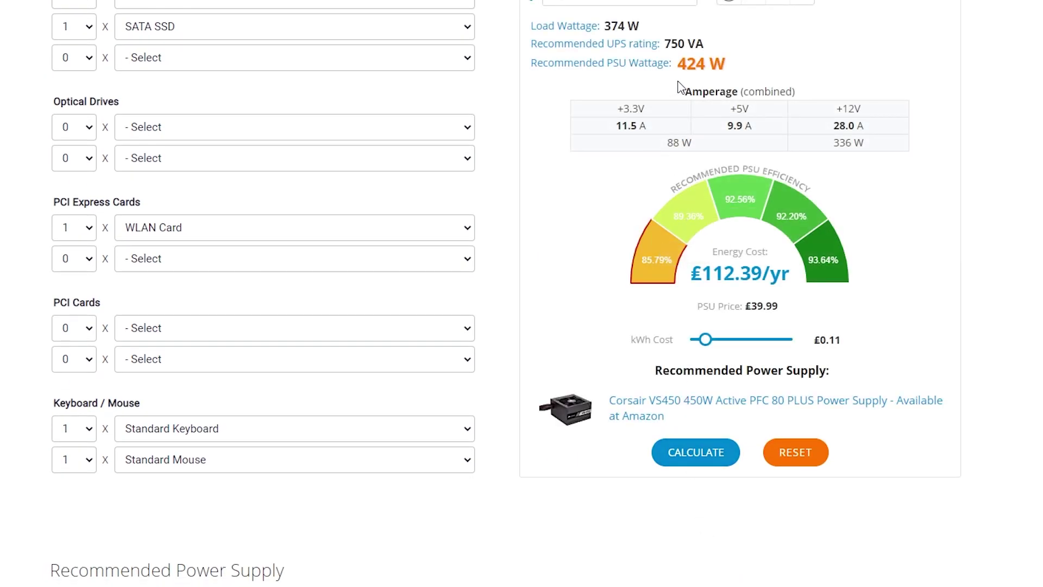
scroll(677, 104, up, 5)
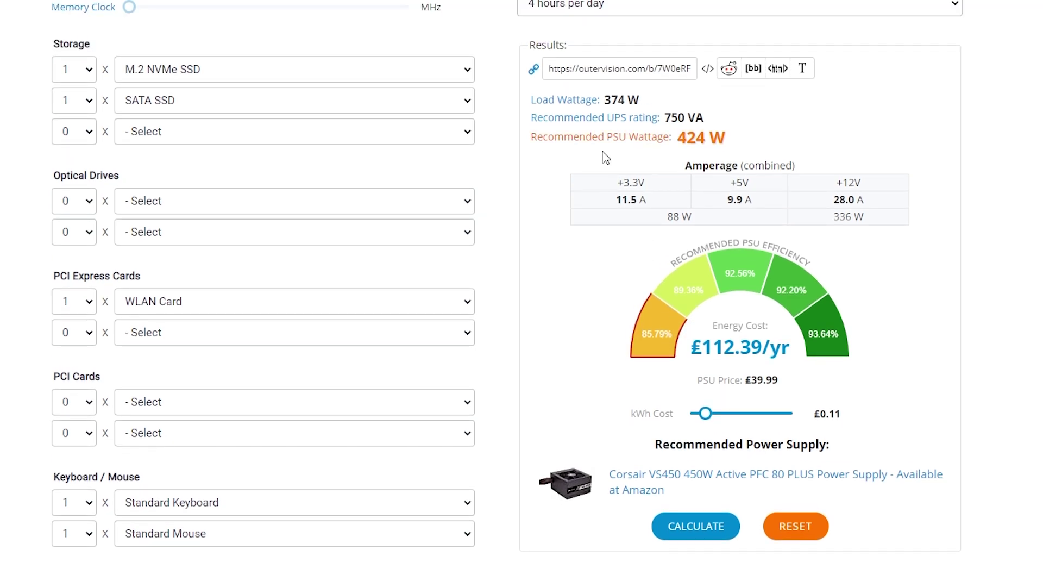
scroll(243, 181, up, 3)
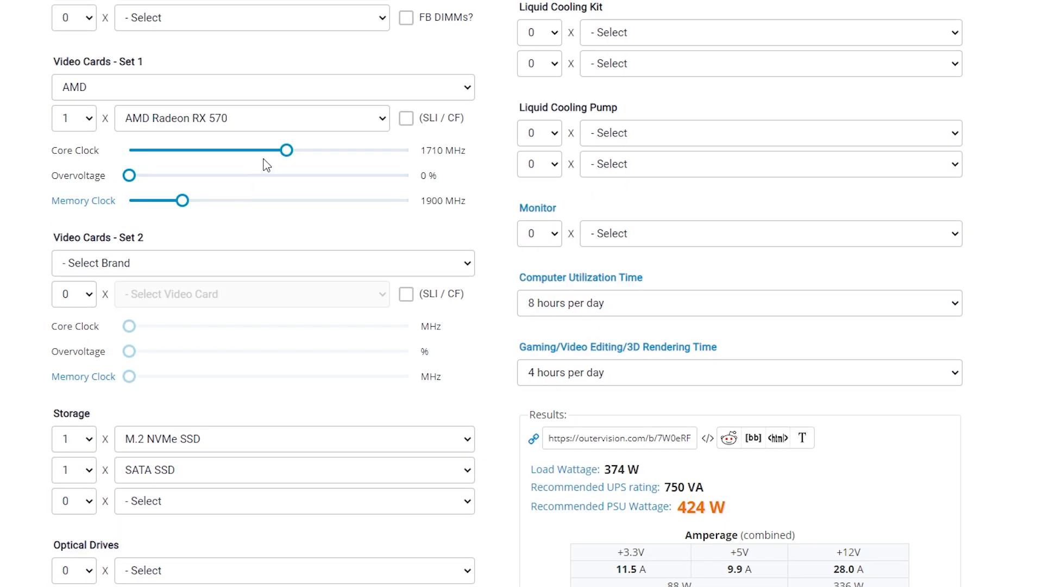
Step: Max the Video Card Set 1 core clock at 2168 MHz and recalculate to 470 W
drag(289, 153, 413, 160)
scroll(706, 380, down, 8)
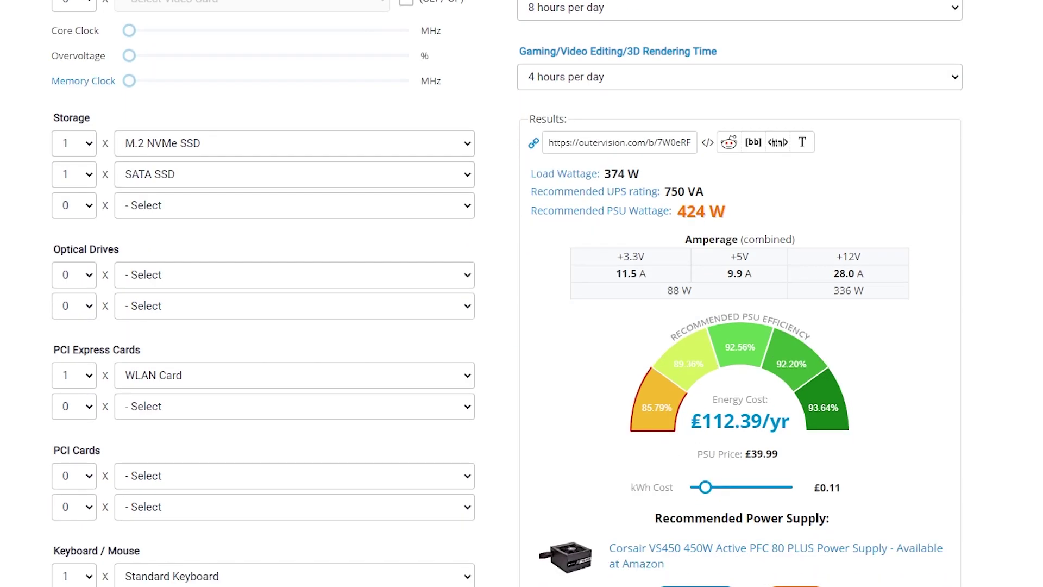
click(702, 456)
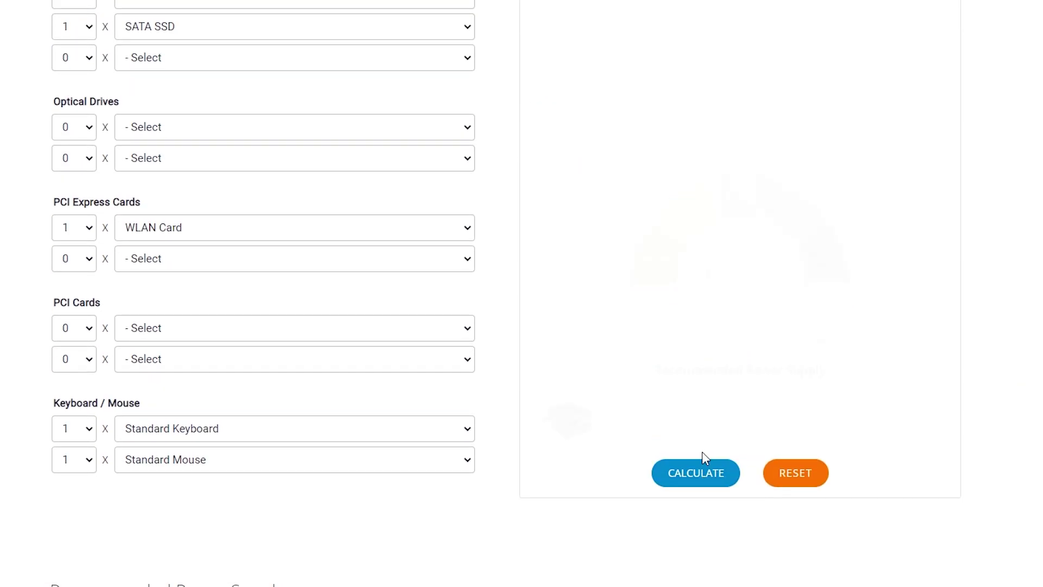
scroll(787, 255, up, 3)
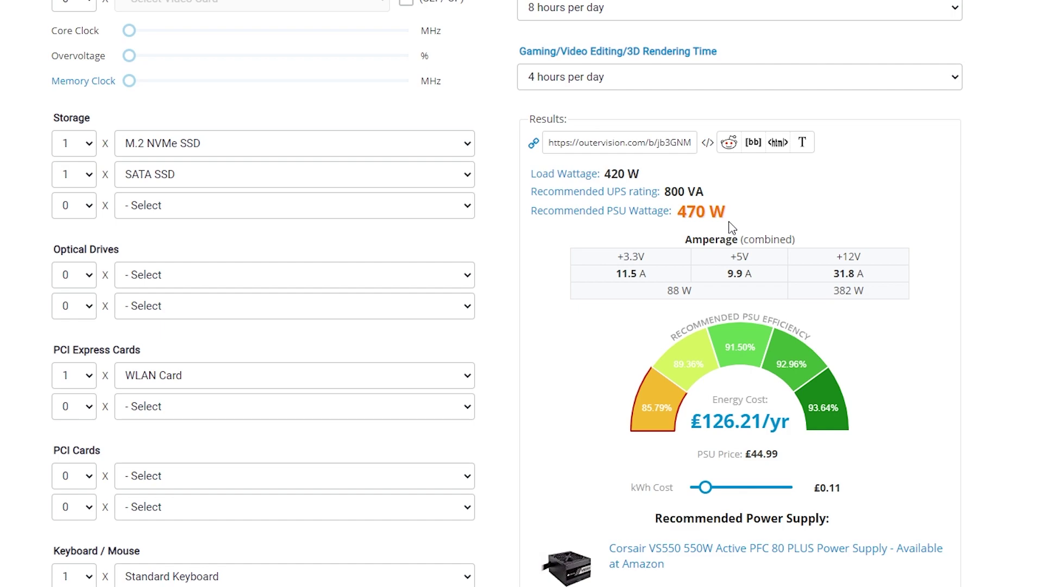
Step: Drop the RX 570 core clock to 1186 MHz and memory to 1789 MHz, then recalculate to 371 W
scroll(336, 297, up, 5)
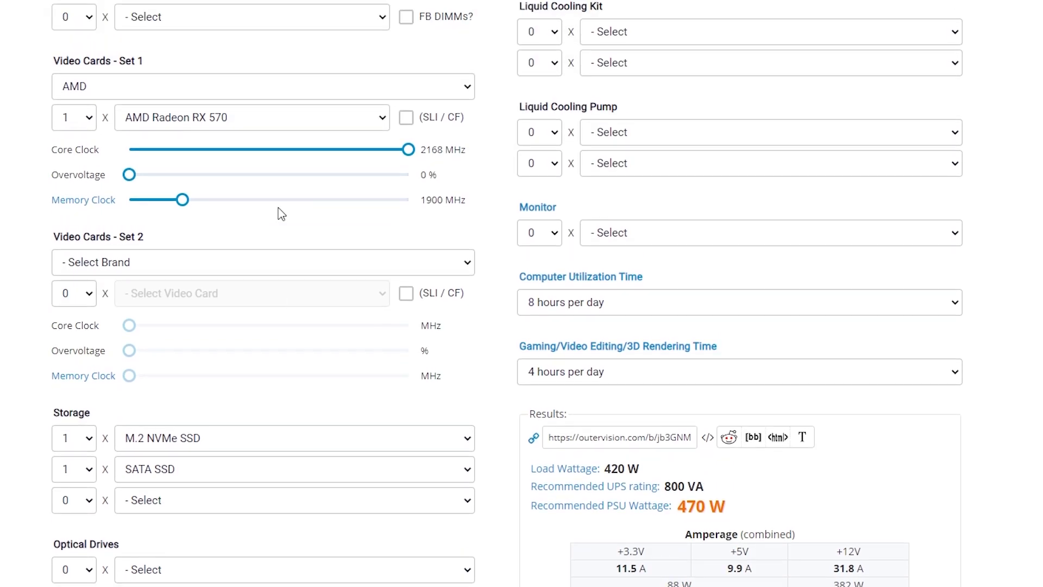
drag(209, 161, 149, 159)
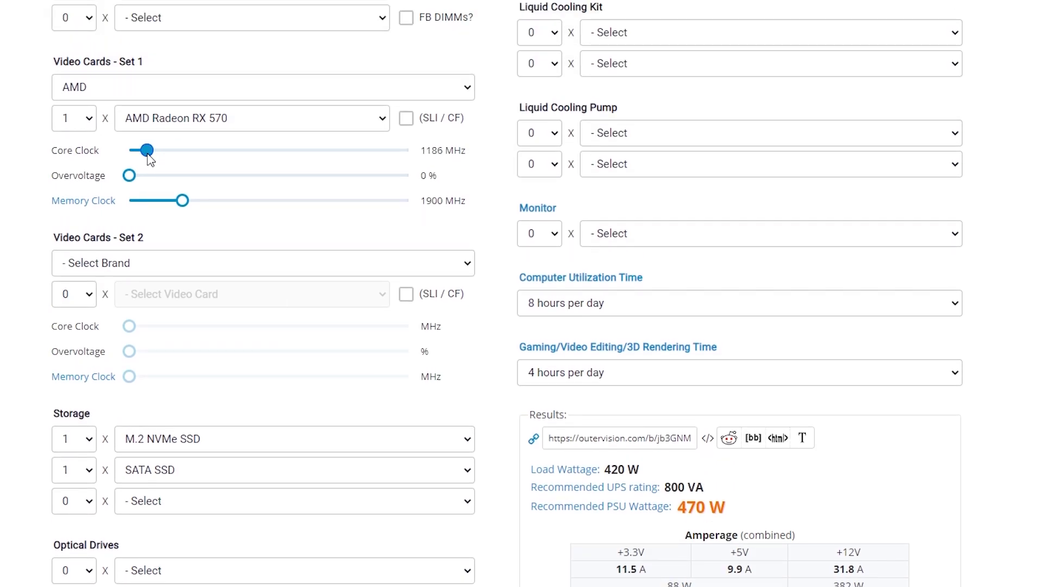
drag(182, 202, 153, 205)
scroll(974, 453, down, 4)
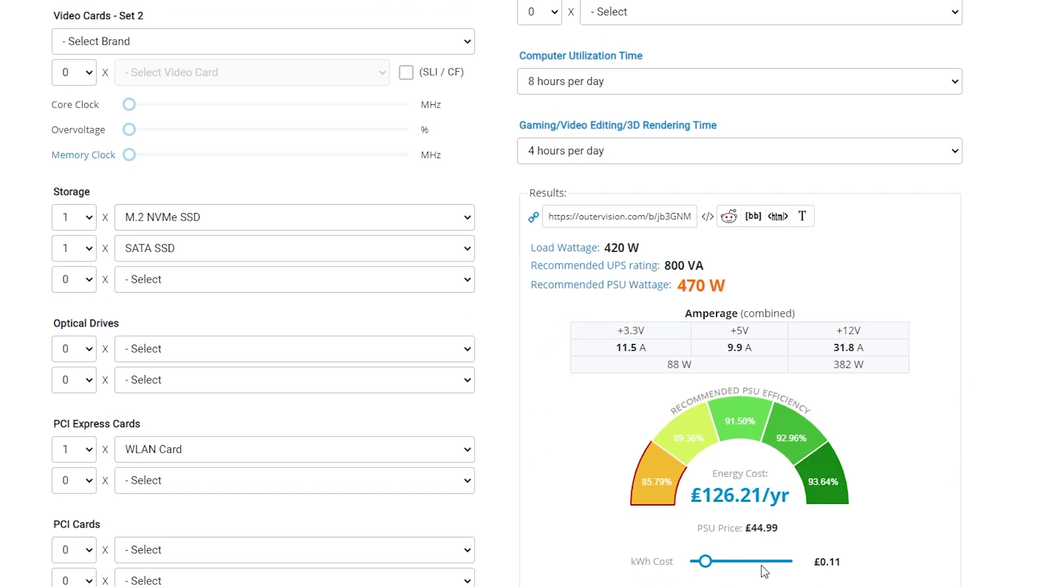
scroll(765, 570, down, 3)
click(678, 550)
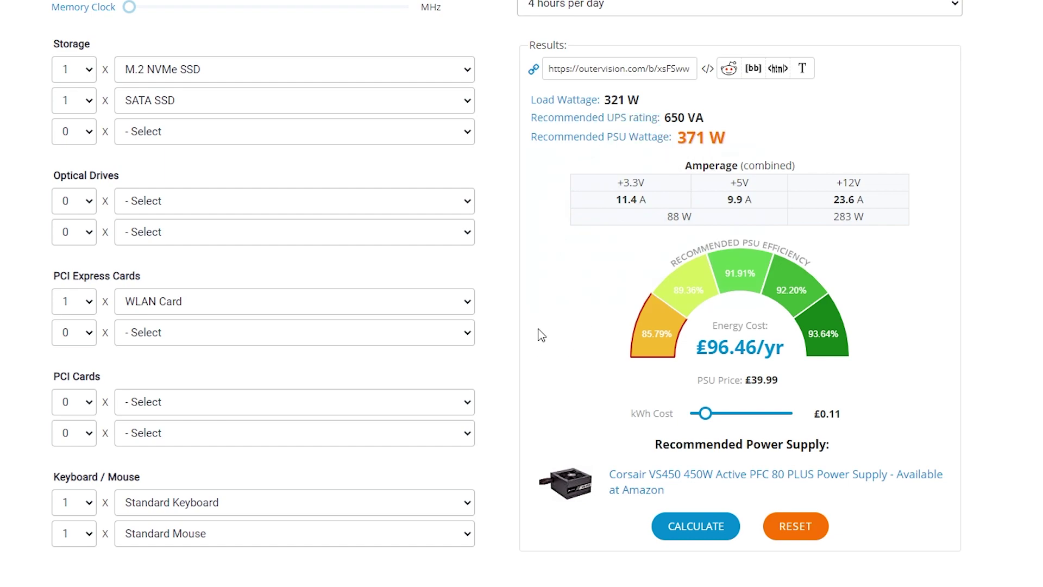
scroll(481, 375, up, 15)
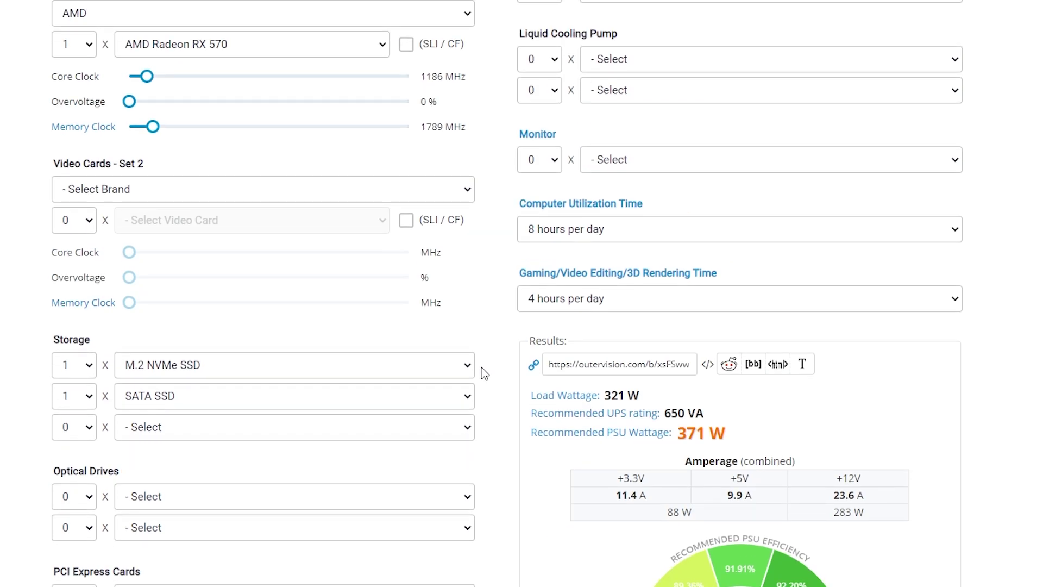
scroll(482, 373, up, 4)
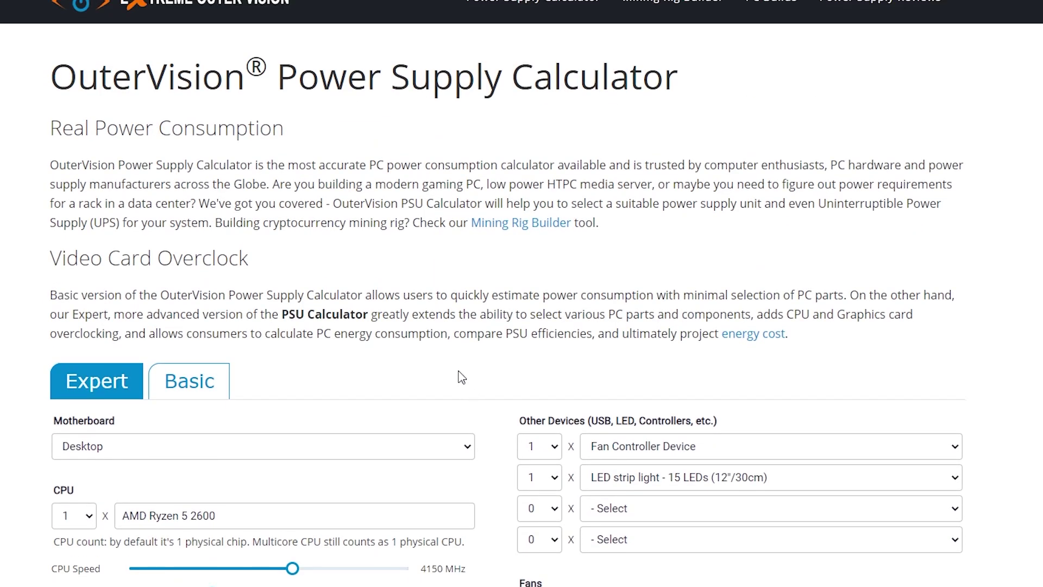
scroll(462, 378, down, 12)
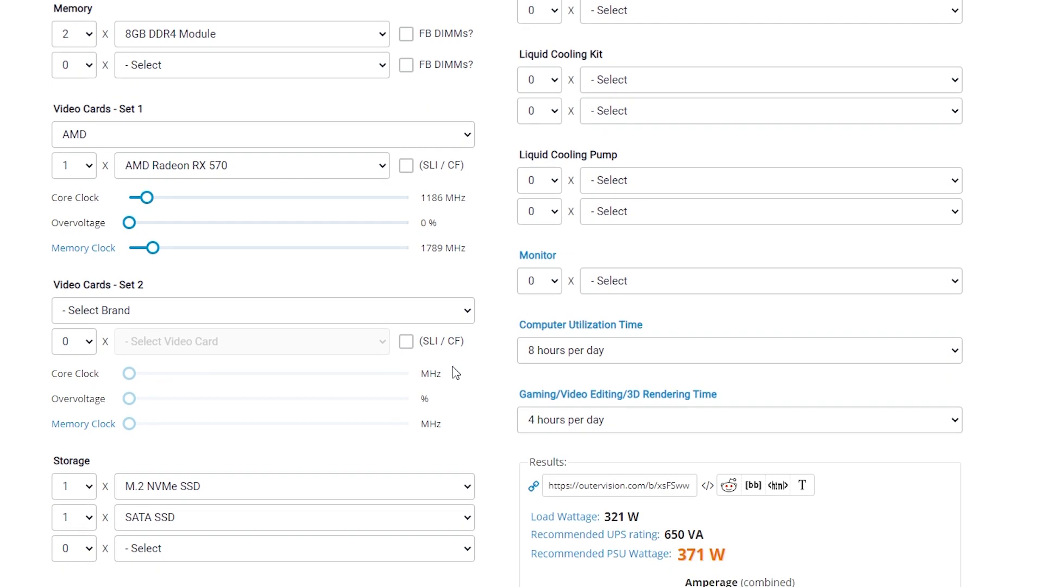
scroll(456, 373, down, 3)
scroll(454, 374, down, 3)
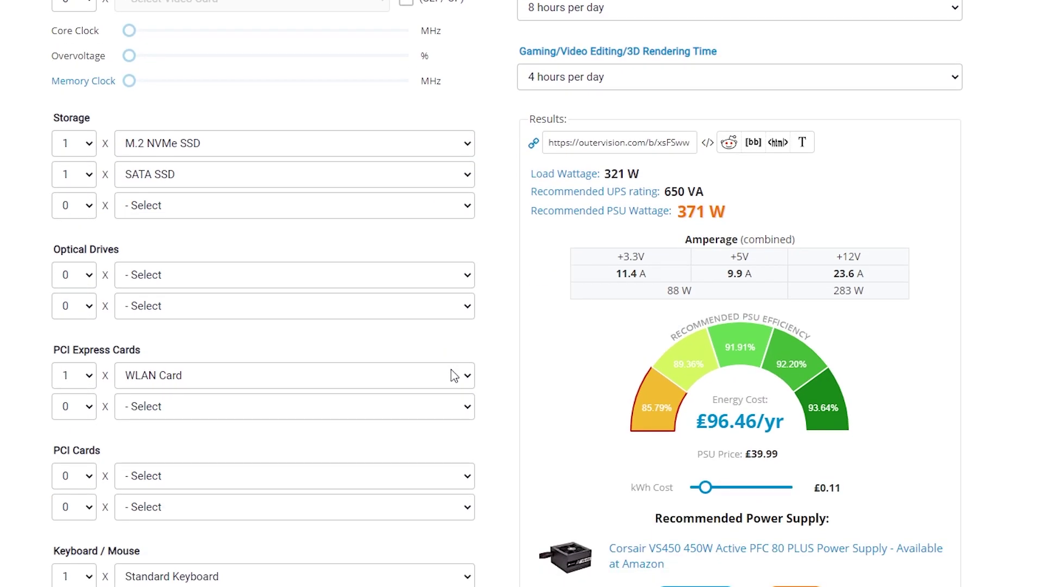